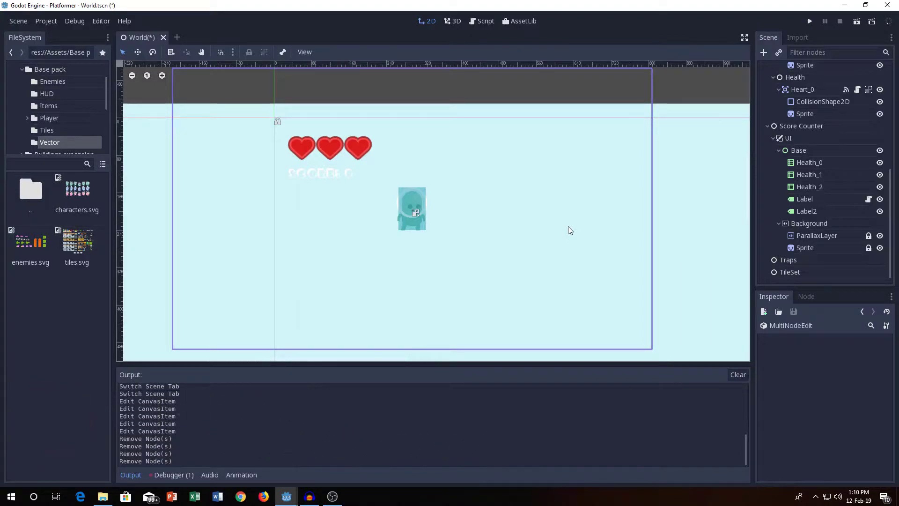
- Move the pink enemy up and right and the heart pickup down and left in the World scene
{"action": "middle_click_drag", "start_coordinate": [568, 226], "coordinate": [408, 159]}
{"action": "scroll", "coordinate": [409, 161], "scroll_direction": "down", "scroll_amount": 5}
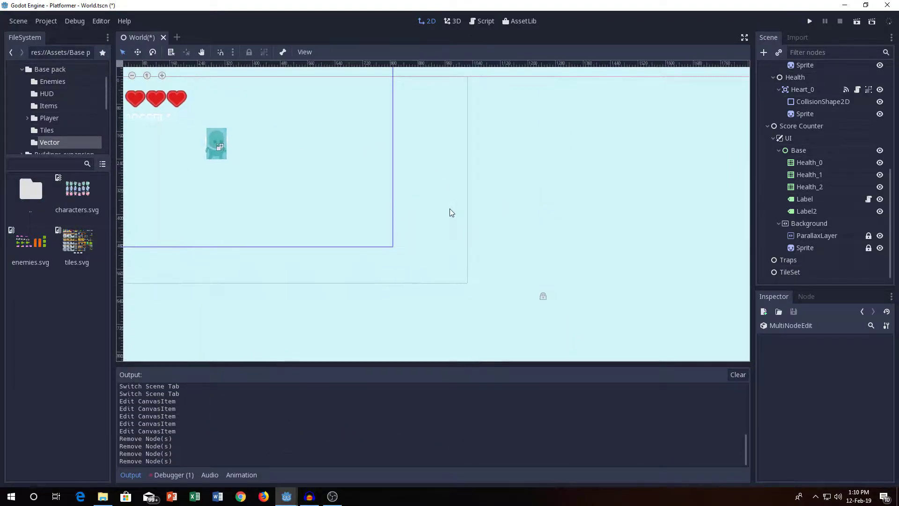
{"action": "middle_click_drag", "start_coordinate": [509, 161], "coordinate": [583, 187]}
{"action": "scroll", "coordinate": [515, 244], "scroll_direction": "right", "scroll_amount": 5}
{"action": "scroll", "coordinate": [560, 269], "scroll_direction": "up", "scroll_amount": 3}
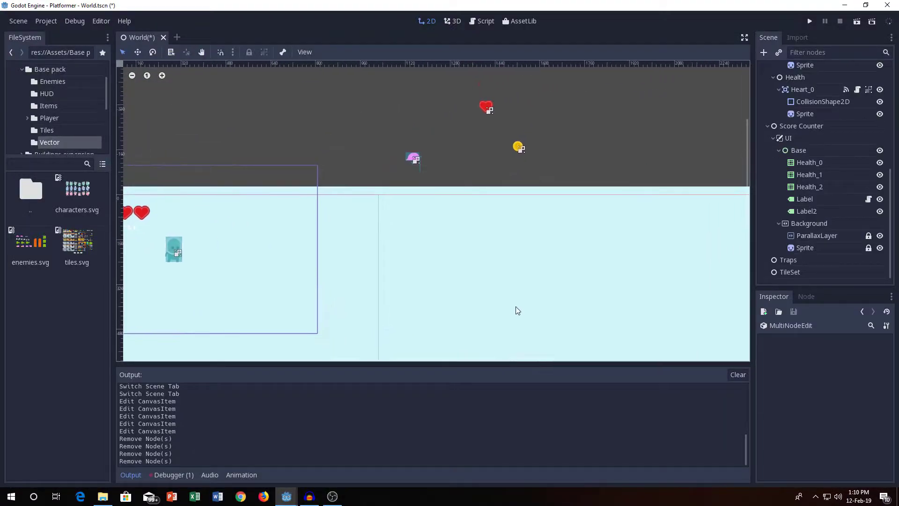
{"action": "left_click_drag", "start_coordinate": [409, 169], "coordinate": [418, 156]}
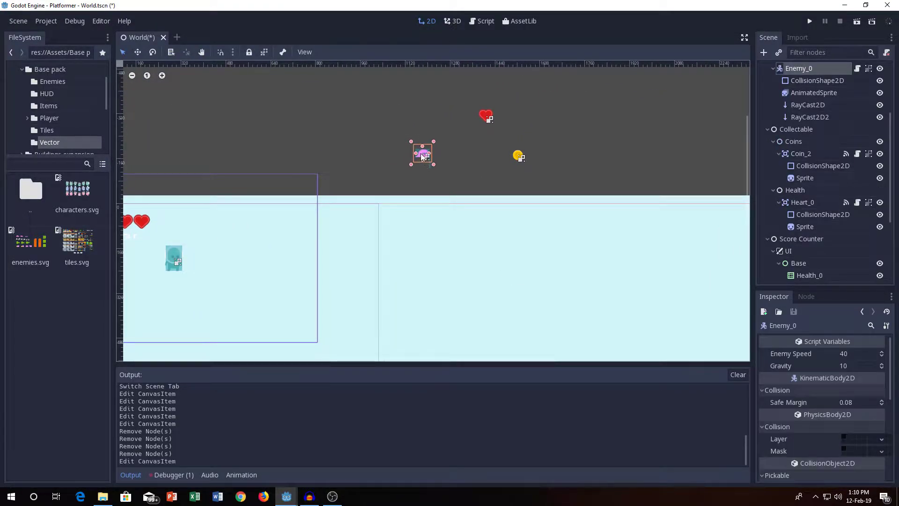
{"action": "left_click_drag", "start_coordinate": [487, 116], "coordinate": [477, 130]}
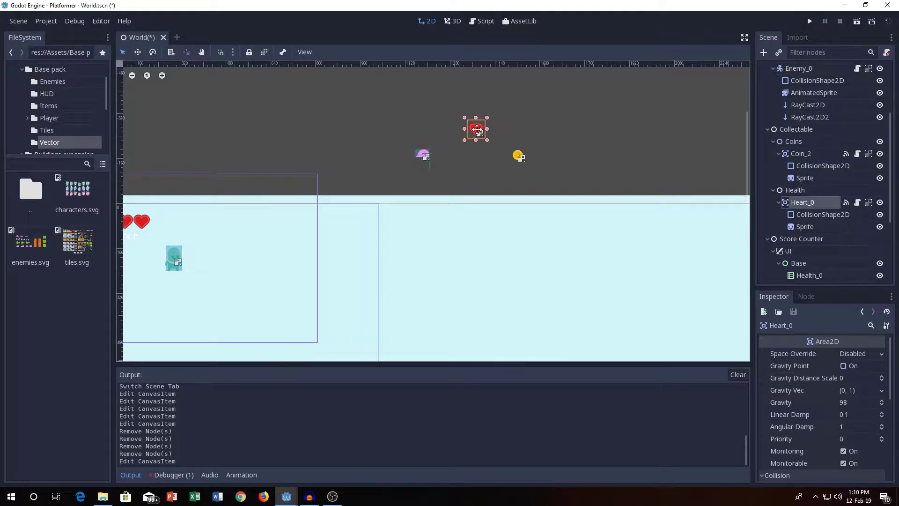
- Box-select the enemy, heart and coin, then start a new empty scene
{"action": "left_click", "coordinate": [515, 155]}
{"action": "scroll", "coordinate": [531, 170], "scroll_direction": "left", "scroll_amount": 5}
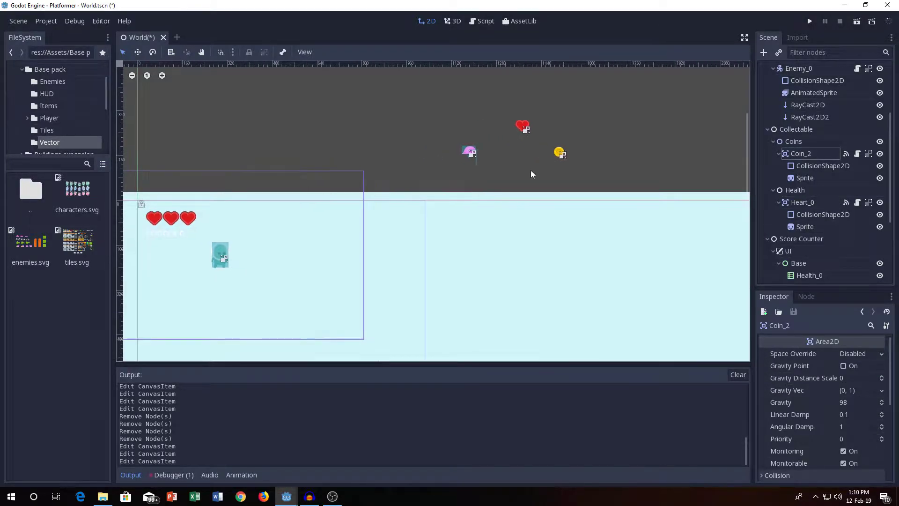
{"action": "scroll", "coordinate": [543, 171], "scroll_direction": "down", "scroll_amount": 2, "text": "ctrl"}
{"action": "scroll", "coordinate": [533, 185], "scroll_direction": "down", "scroll_amount": 2, "text": "ctrl"}
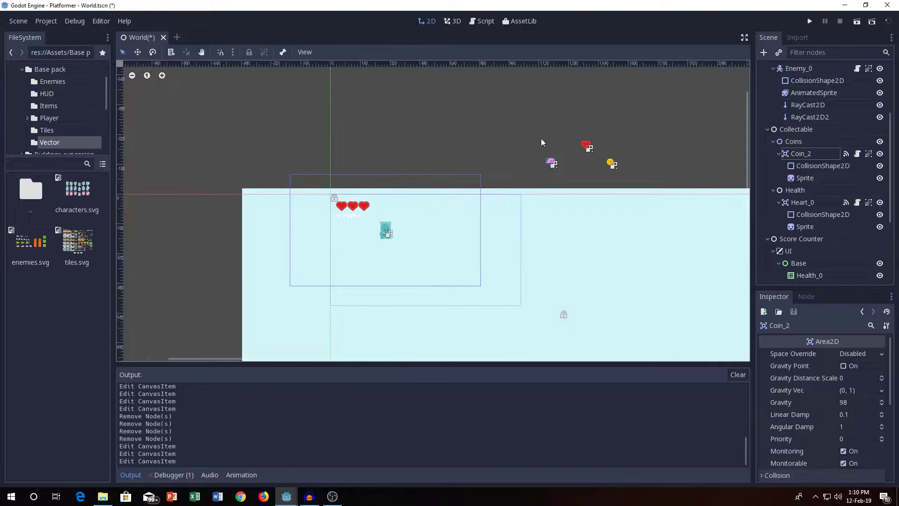
{"action": "left_click_drag", "start_coordinate": [538, 134], "coordinate": [624, 181]}
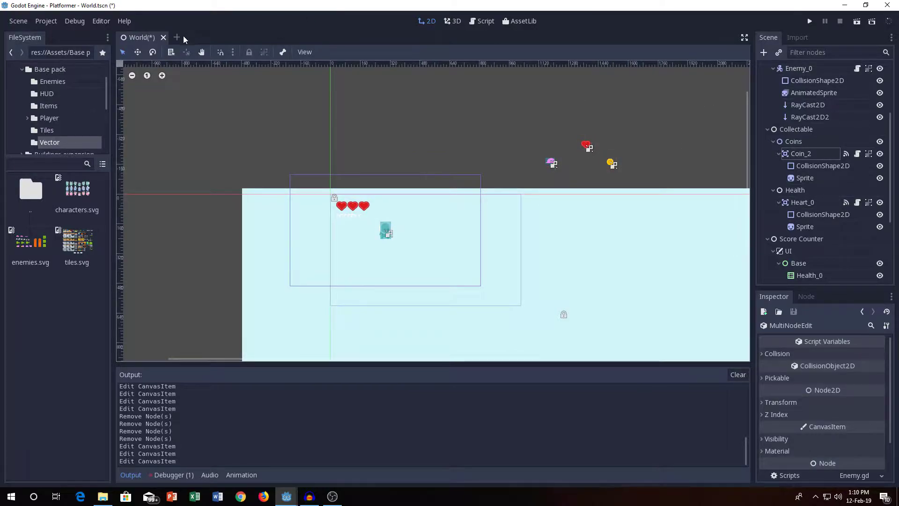
{"action": "scroll", "coordinate": [581, 159], "scroll_direction": "down", "scroll_amount": 2}
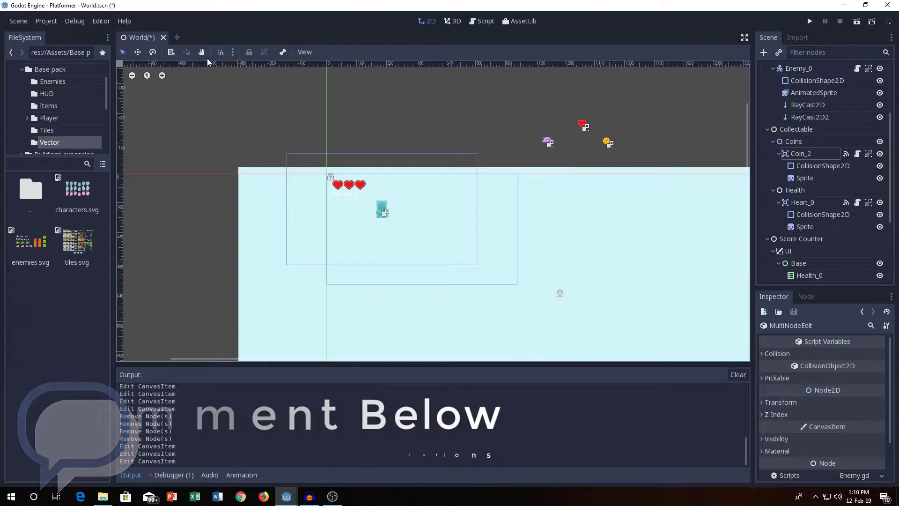
{"action": "left_click", "coordinate": [178, 38]}
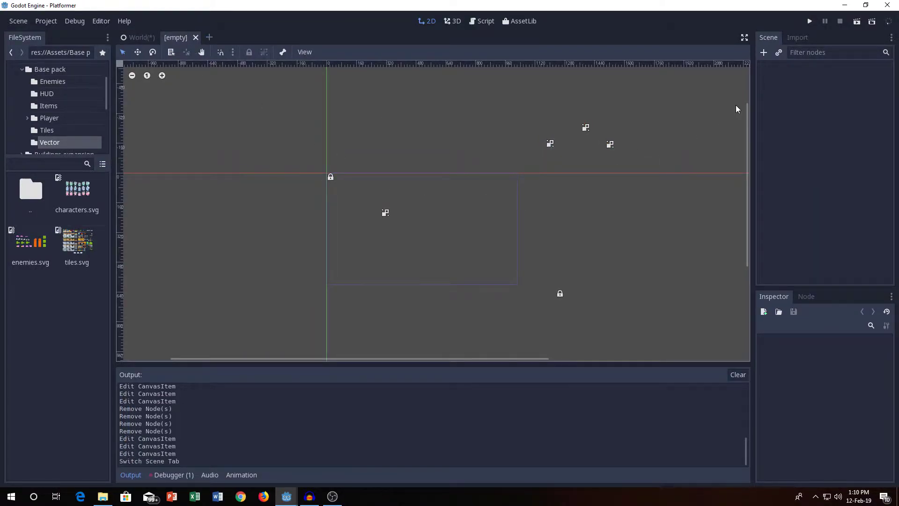
- Create a plain Node as the new scene's root
{"action": "left_click", "coordinate": [763, 53]}
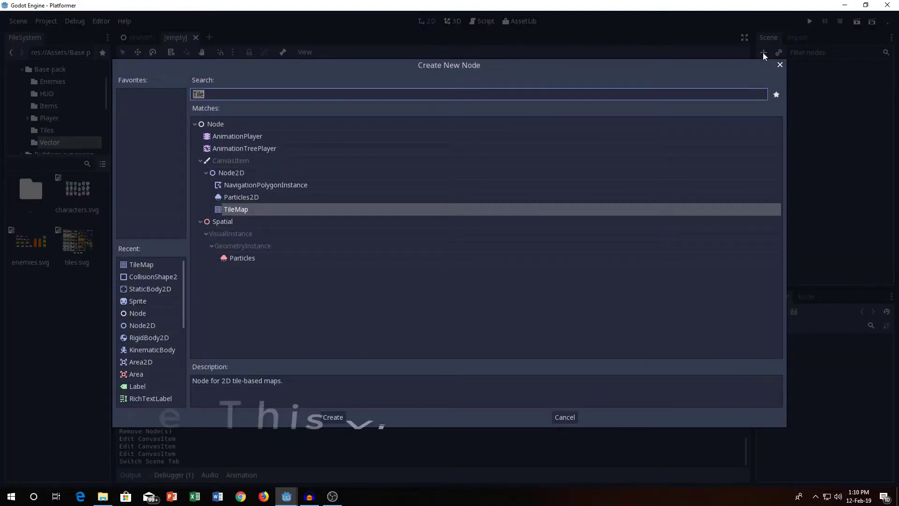
{"action": "type", "text": "Node"}
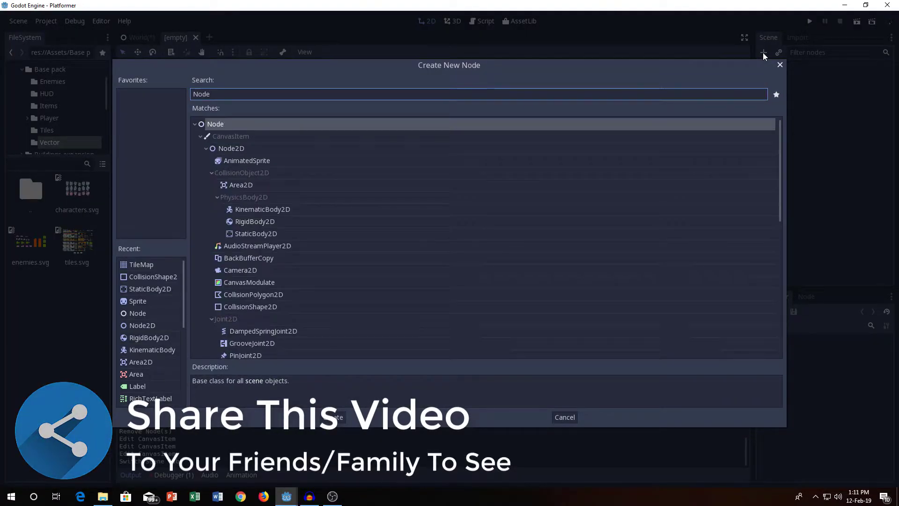
{"action": "key", "text": "Return"}
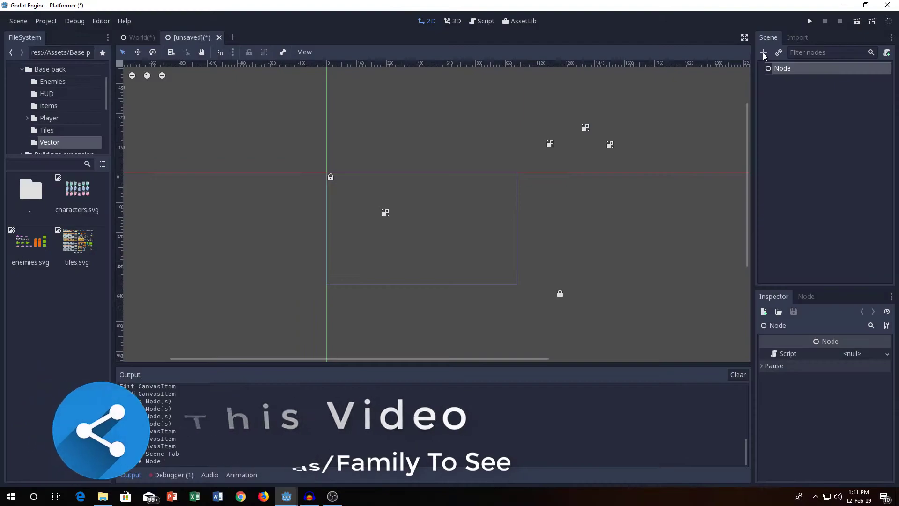
- Rename the root node to Tilemap
{"action": "double_click", "coordinate": [783, 69]}
{"action": "key", "text": "BackSpace"}
{"action": "type", "text": "TileM"}
{"action": "key", "text": "BackSpace"}
{"action": "key", "text": "BackSpace"}
{"action": "type", "text": "emap"}
{"action": "key", "text": "Return"}
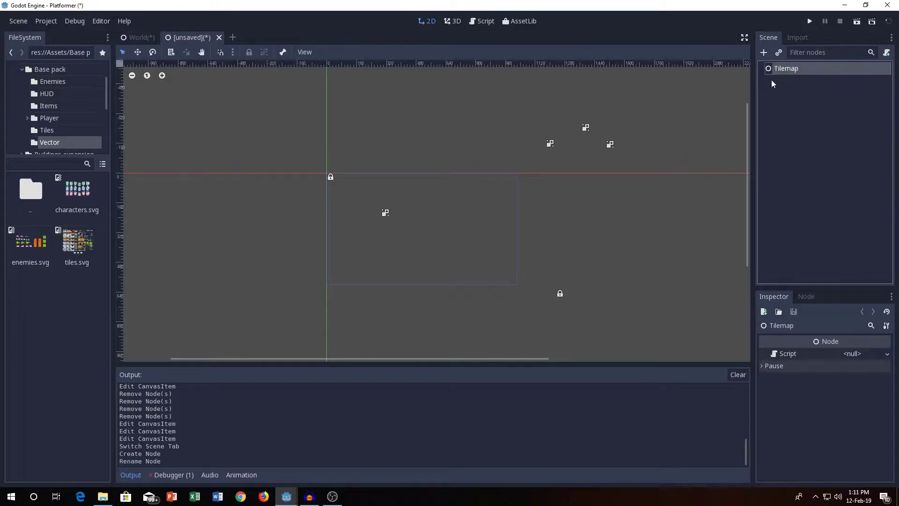
- Add a Sprite child node under Tilemap
{"action": "left_click", "coordinate": [763, 52]}
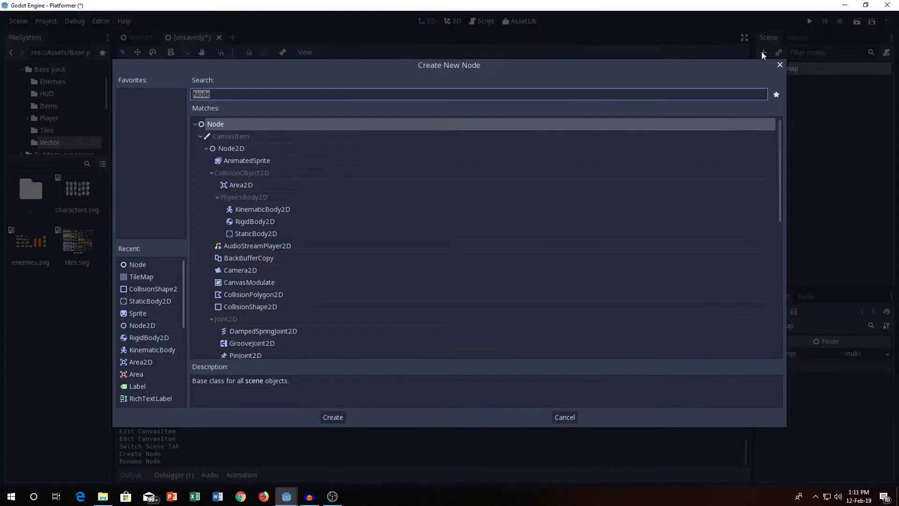
{"action": "type", "text": "Sprite"}
{"action": "key", "text": "Return"}
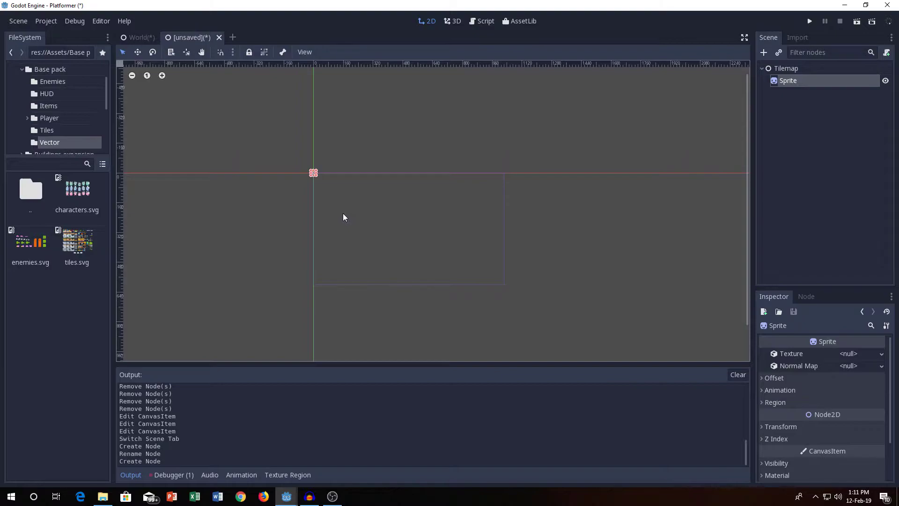
- Browse FileSystem from res:// through Assets and Base pack into the Vector folder
{"action": "double_click", "coordinate": [27, 196]}
{"action": "double_click", "coordinate": [27, 196]}
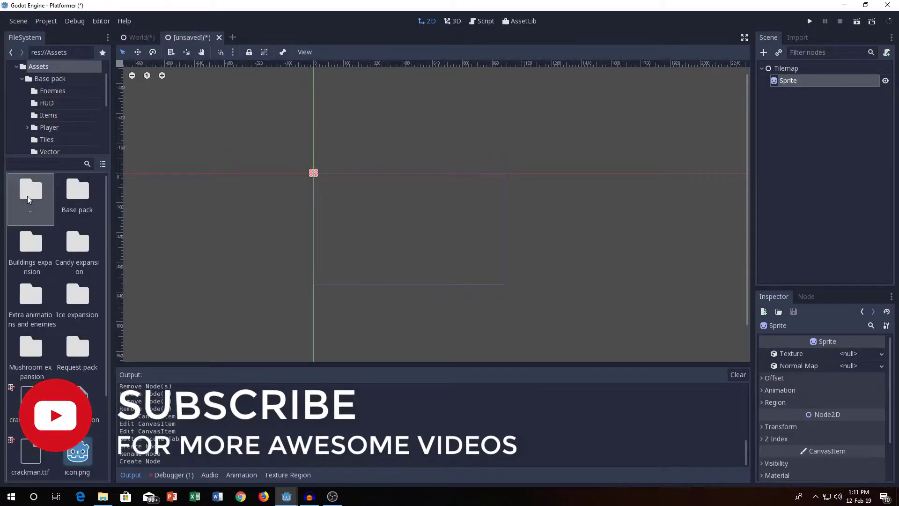
{"action": "double_click", "coordinate": [27, 196]}
{"action": "double_click", "coordinate": [35, 211]}
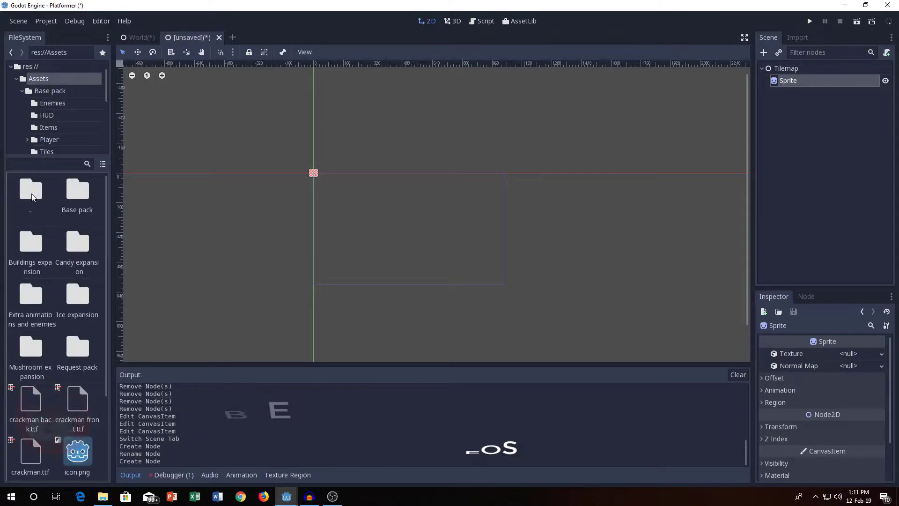
{"action": "double_click", "coordinate": [71, 203]}
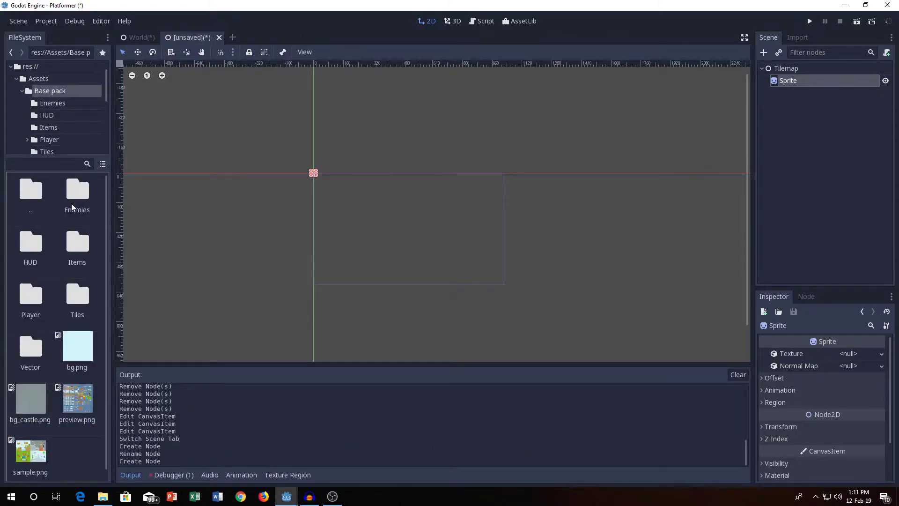
{"action": "double_click", "coordinate": [33, 350]}
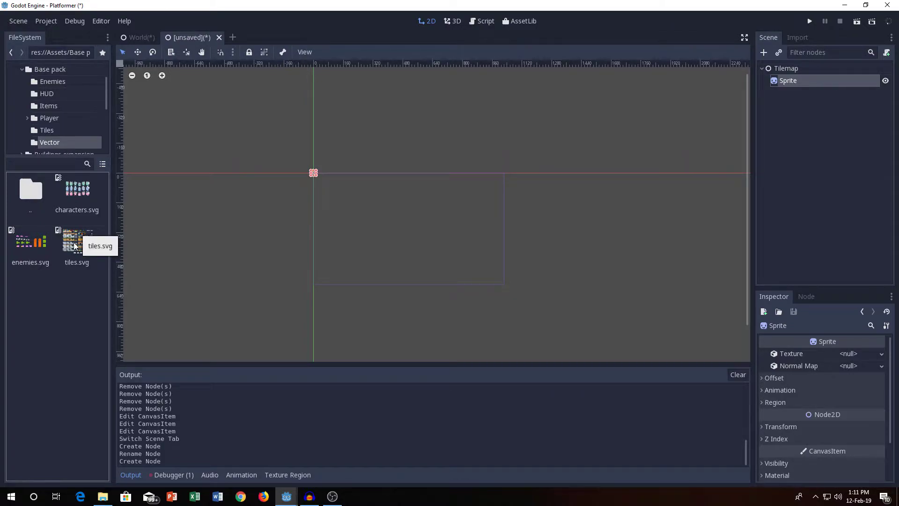
- Assign tiles.svg as the Sprite's texture and tick Region Enabled in the Inspector
{"action": "left_click_drag", "start_coordinate": [74, 246], "coordinate": [861, 354]}
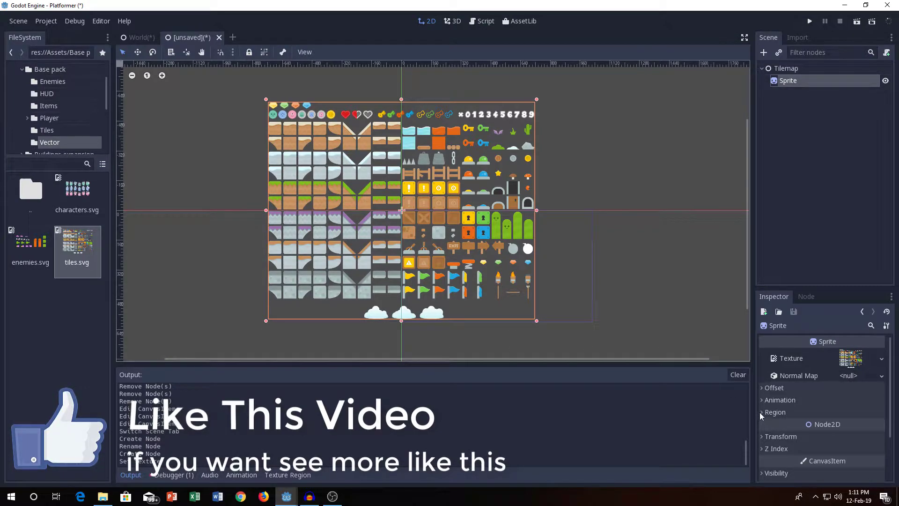
{"action": "left_click", "coordinate": [796, 412]}
{"action": "left_click", "coordinate": [844, 425]}
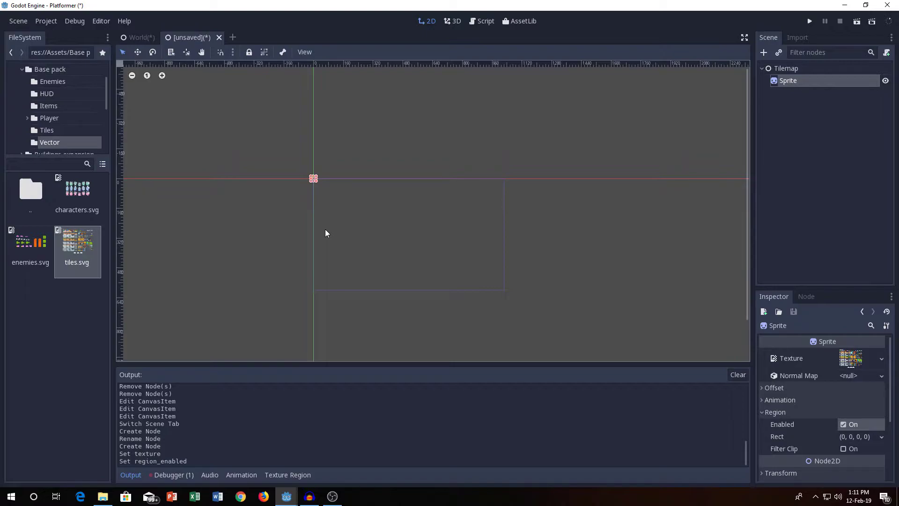
{"action": "left_click", "coordinate": [288, 475]}
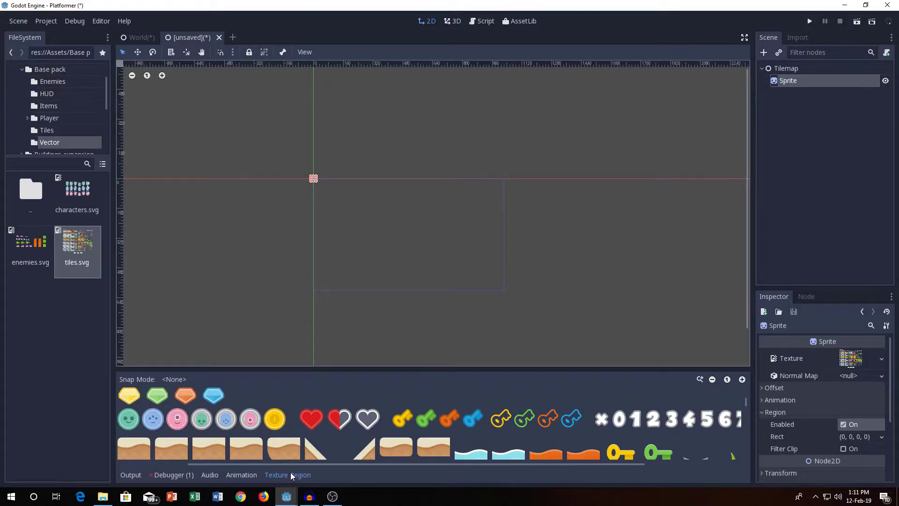
- Enlarge the Texture Region panel until the whole tiles.svg sheet is visible
{"action": "left_click_drag", "start_coordinate": [351, 371], "coordinate": [360, 174]}
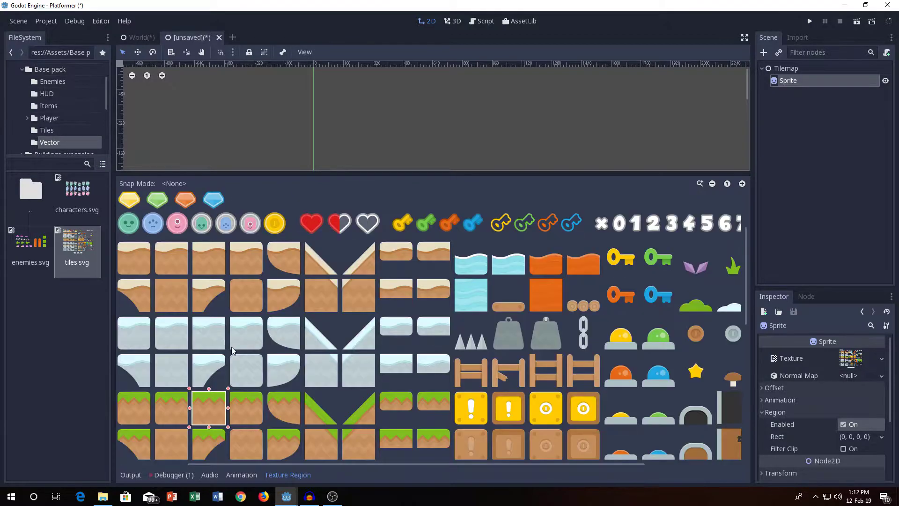
{"action": "left_click", "coordinate": [200, 297]}
{"action": "scroll", "coordinate": [303, 352], "scroll_direction": "down", "scroll_amount": 3}
{"action": "scroll", "coordinate": [303, 352], "scroll_direction": "up", "scroll_amount": 3}
{"action": "left_click_drag", "start_coordinate": [364, 172], "coordinate": [371, 164]}
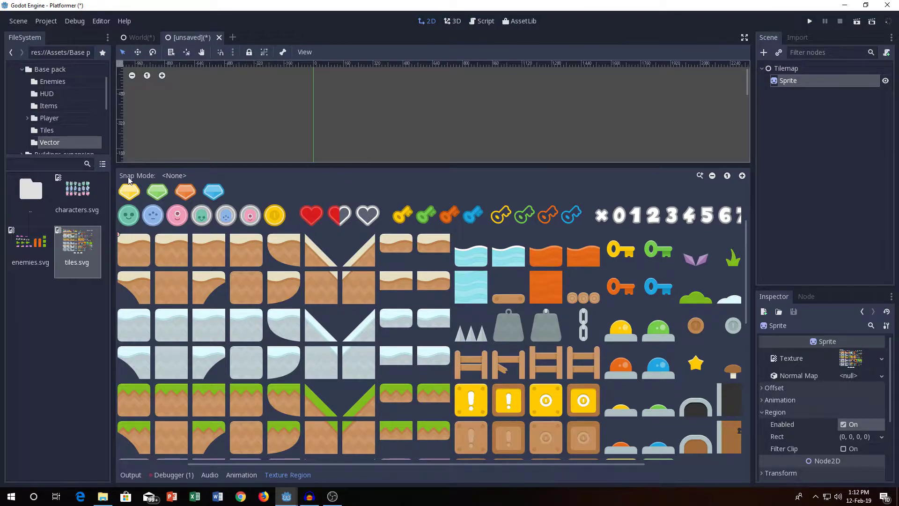
- Switch snap mode to Auto Slice and pick the first grass tile as the Sprite's region
{"action": "left_click", "coordinate": [177, 177]}
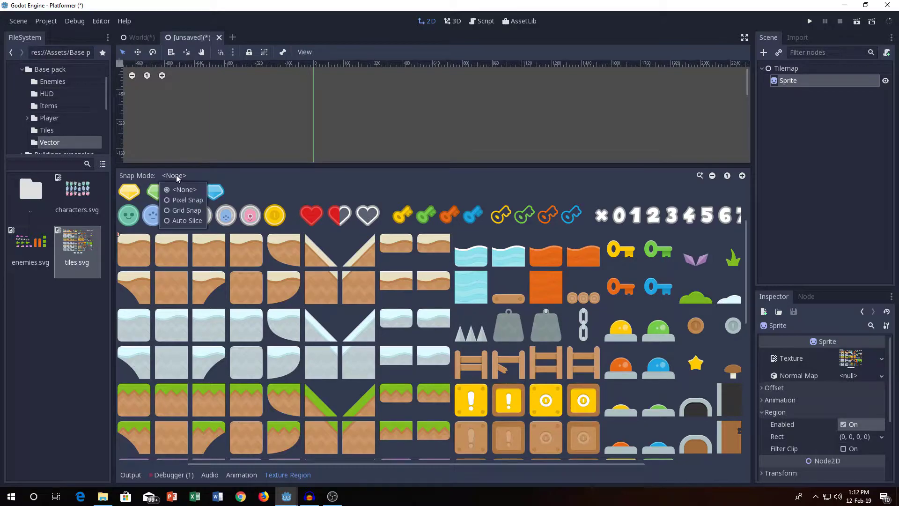
{"action": "left_click", "coordinate": [185, 221]}
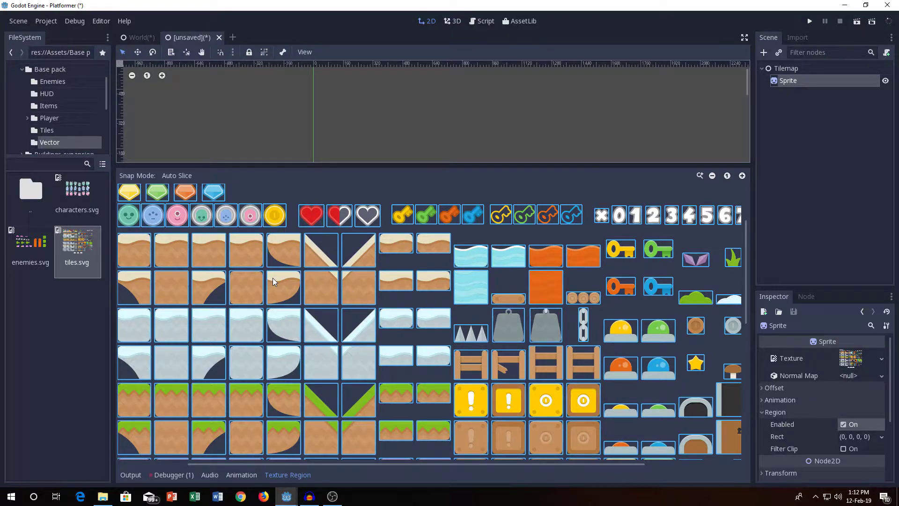
{"action": "left_click", "coordinate": [140, 395]}
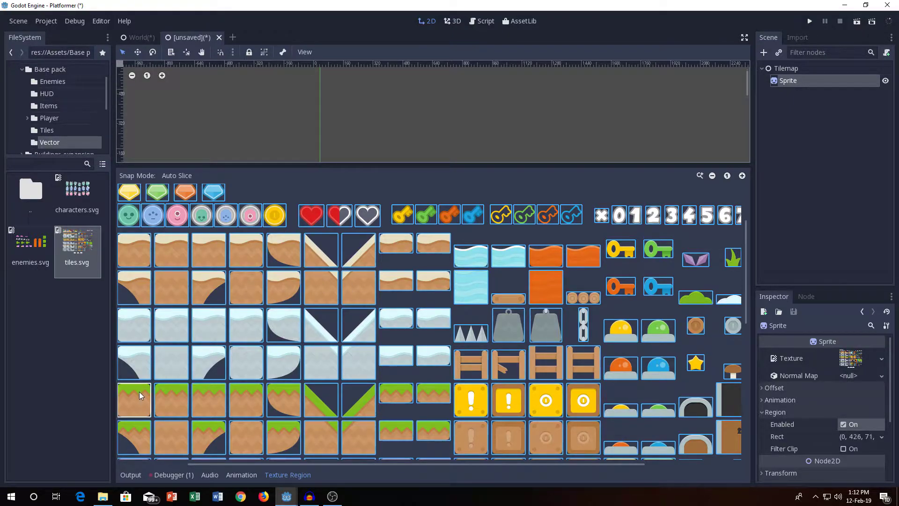
- Lower the panel splitter to give the 2D viewport more room
{"action": "scroll", "coordinate": [315, 136], "scroll_direction": "up", "scroll_amount": 7}
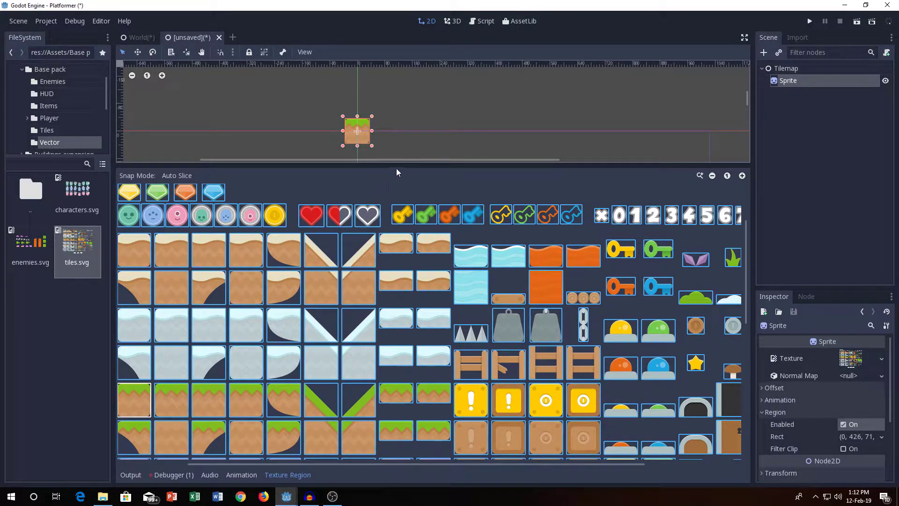
{"action": "left_click_drag", "start_coordinate": [397, 168], "coordinate": [396, 260]}
{"action": "scroll", "coordinate": [293, 343], "scroll_direction": "down", "scroll_amount": 1}
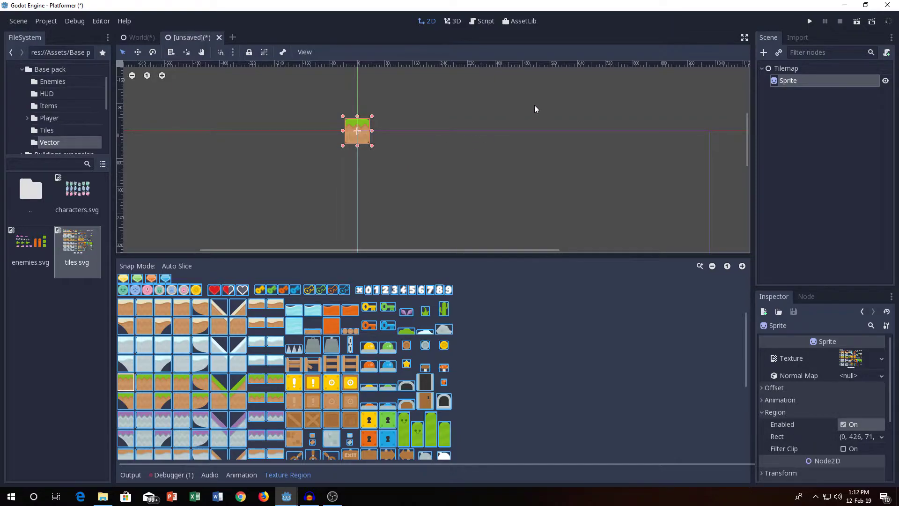
- Rename the Sprite node to 0
{"action": "double_click", "coordinate": [787, 80]}
{"action": "key", "text": "BackSpace"}
{"action": "type", "text": "0"}
{"action": "key", "text": "Return"}
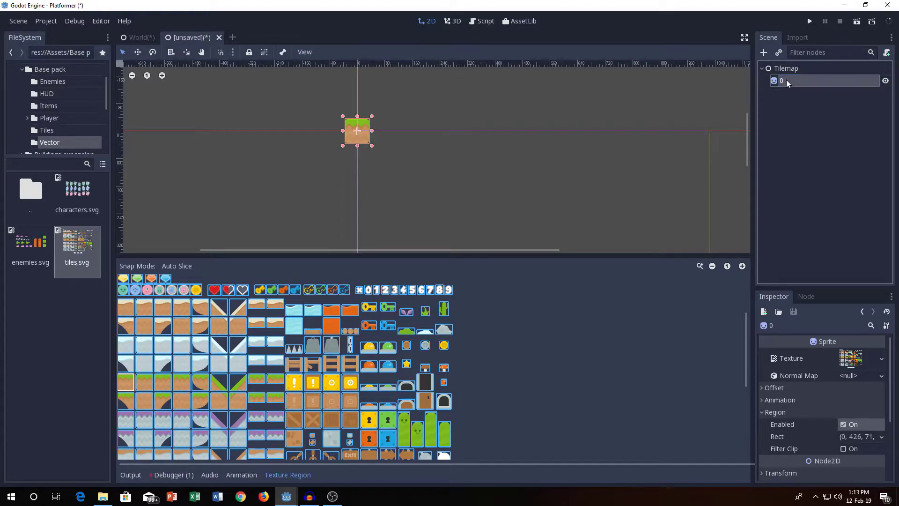
- Add a StaticBody2D child under node 0 and review its configuration warning
{"action": "left_click", "coordinate": [764, 52]}
{"action": "type", "text": "S"}
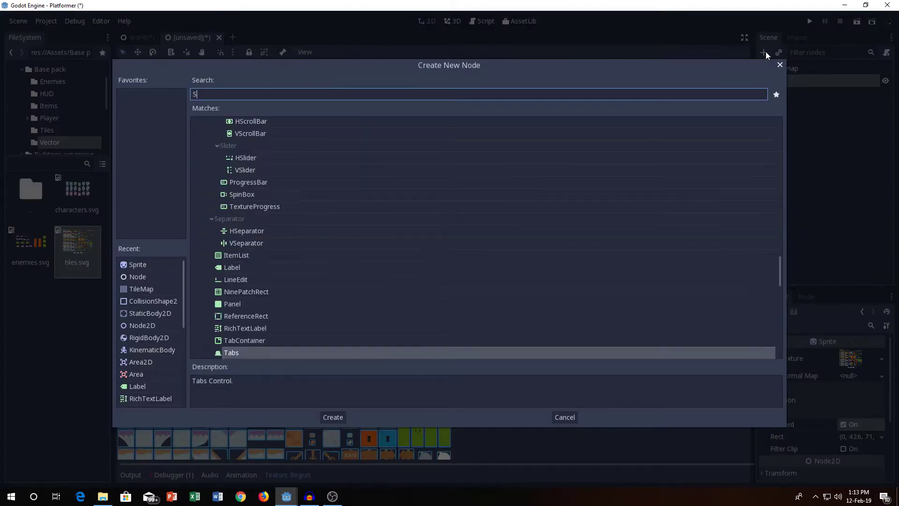
{"action": "type", "text": "tatic"}
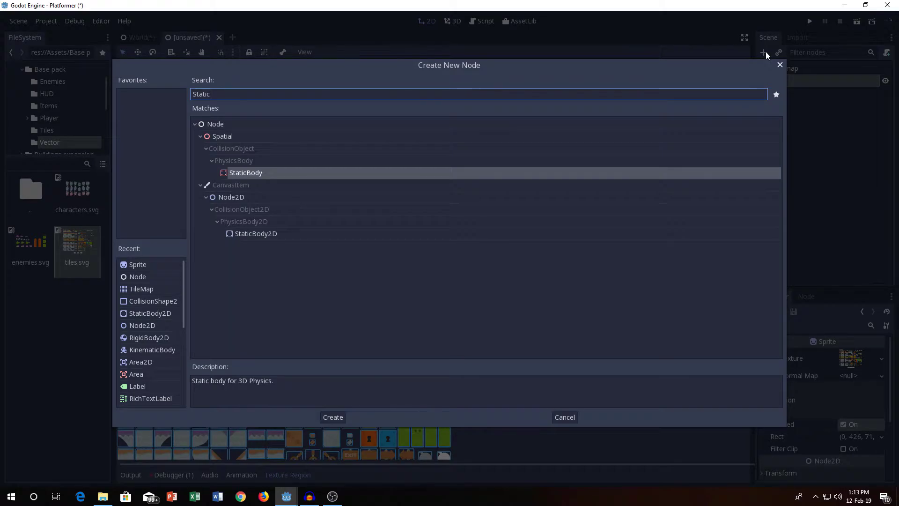
{"action": "key", "text": "Down"}
{"action": "key", "text": "Down"}
{"action": "key", "text": "Down"}
{"action": "key", "text": "Return"}
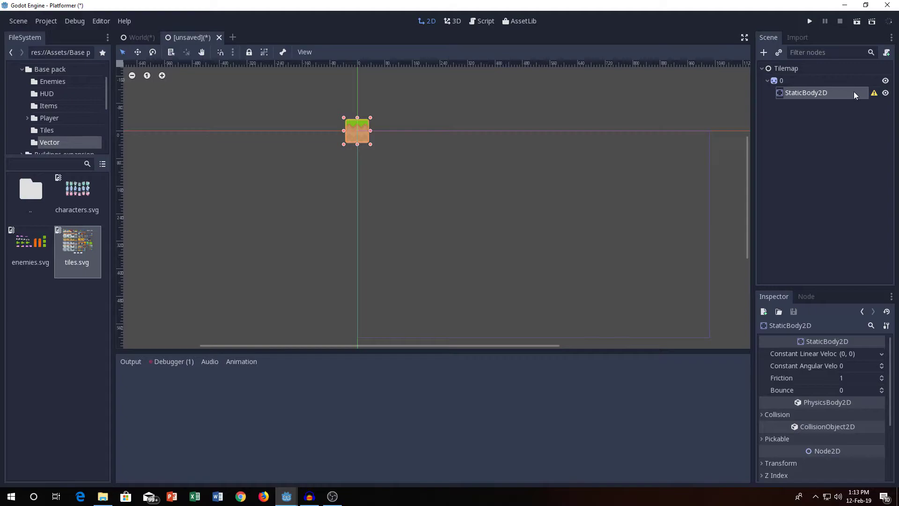
{"action": "left_click", "coordinate": [874, 93]}
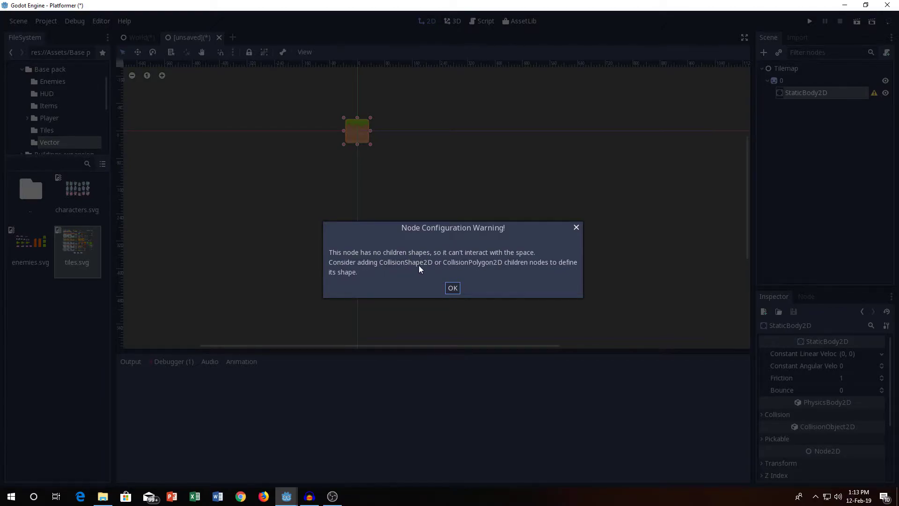
{"action": "left_click", "coordinate": [452, 288]}
- Add a CollisionShape2D under StaticBody2D with a new RectangleShape2D shape
{"action": "left_click", "coordinate": [762, 54]}
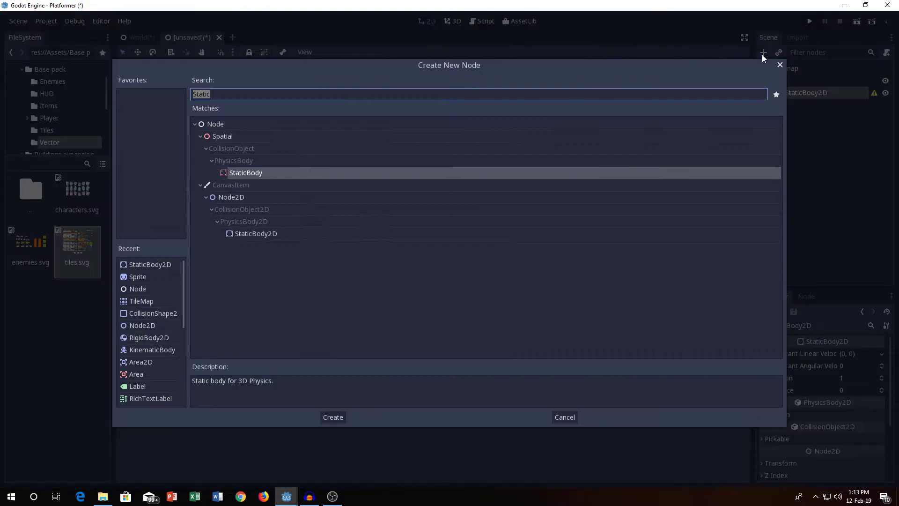
{"action": "type", "text": "C"}
{"action": "type", "text": "ision"}
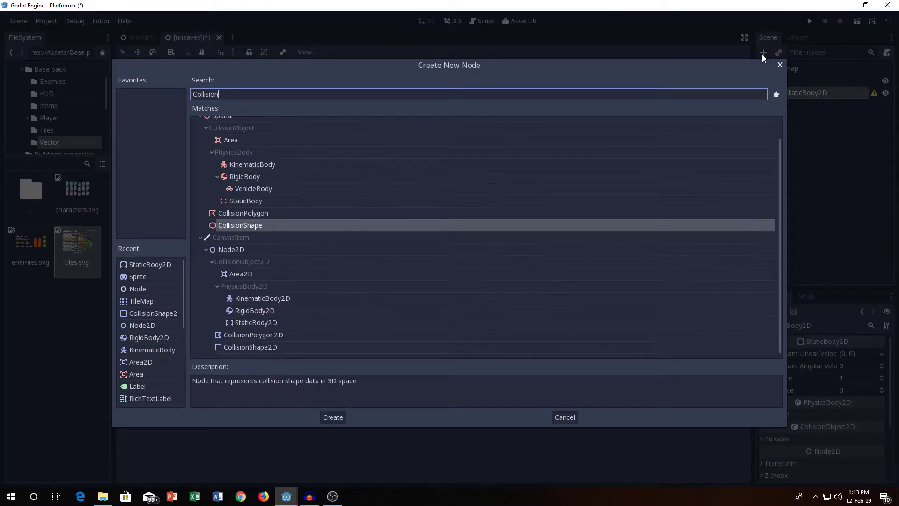
{"action": "key", "text": "Down"}
{"action": "key", "text": "Down"}
{"action": "key", "text": "Down"}
{"action": "key", "text": "Down"}
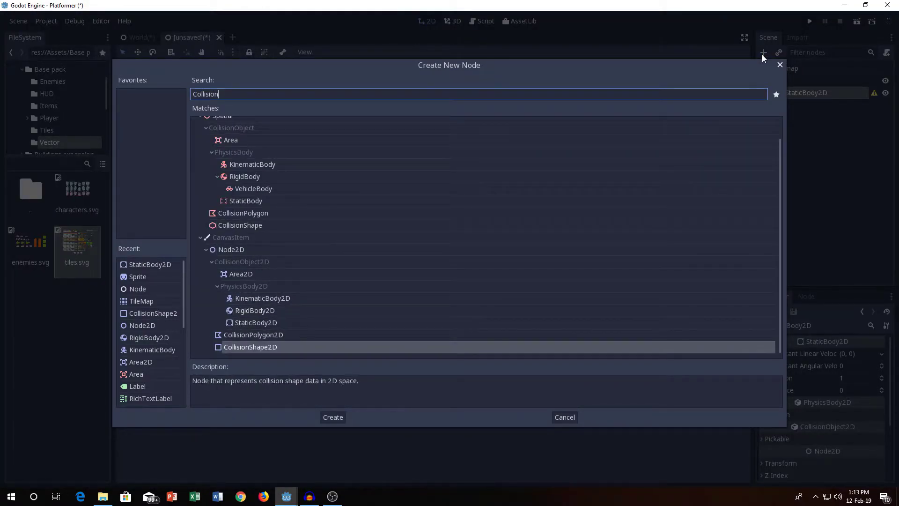
{"action": "key", "text": "Return"}
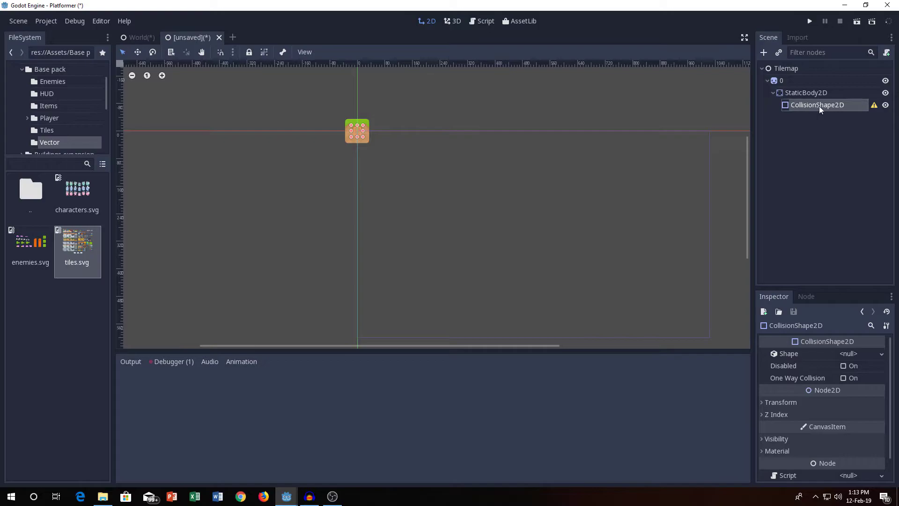
{"action": "left_click", "coordinate": [871, 355]}
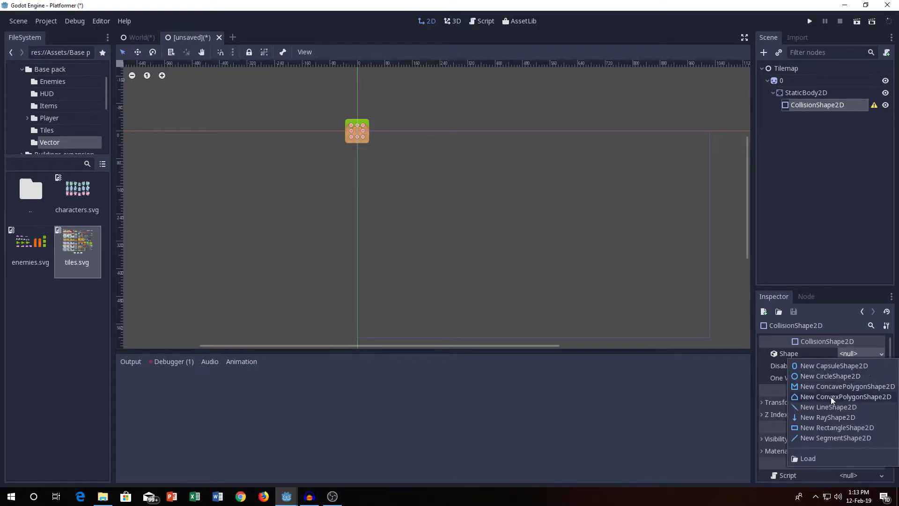
{"action": "left_click", "coordinate": [814, 427]}
- Stretch the collision rectangle to cover the full width and height of the grass tile
{"action": "middle_click_drag", "start_coordinate": [426, 173], "coordinate": [472, 187]}
{"action": "scroll", "coordinate": [485, 184], "scroll_direction": "up", "scroll_amount": 3}
{"action": "scroll", "coordinate": [486, 188], "scroll_direction": "up", "scroll_amount": 4}
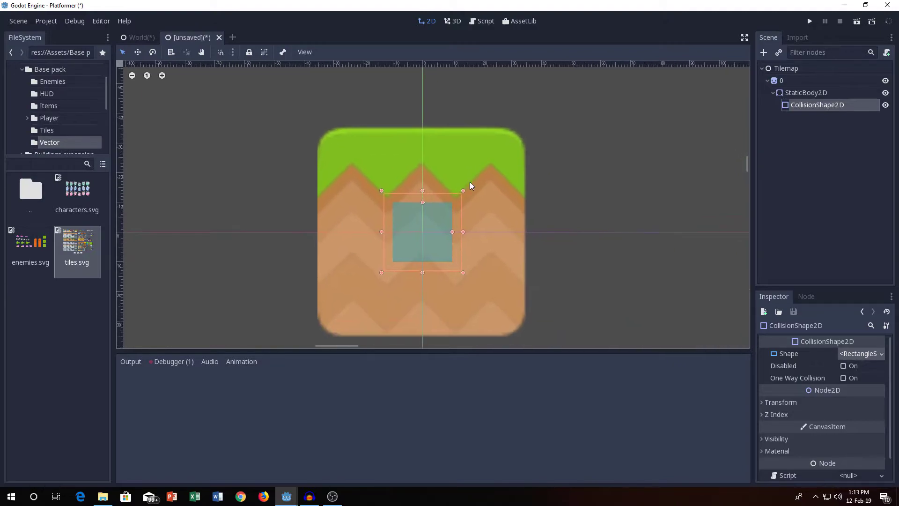
{"action": "left_click_drag", "start_coordinate": [448, 227], "coordinate": [523, 236]}
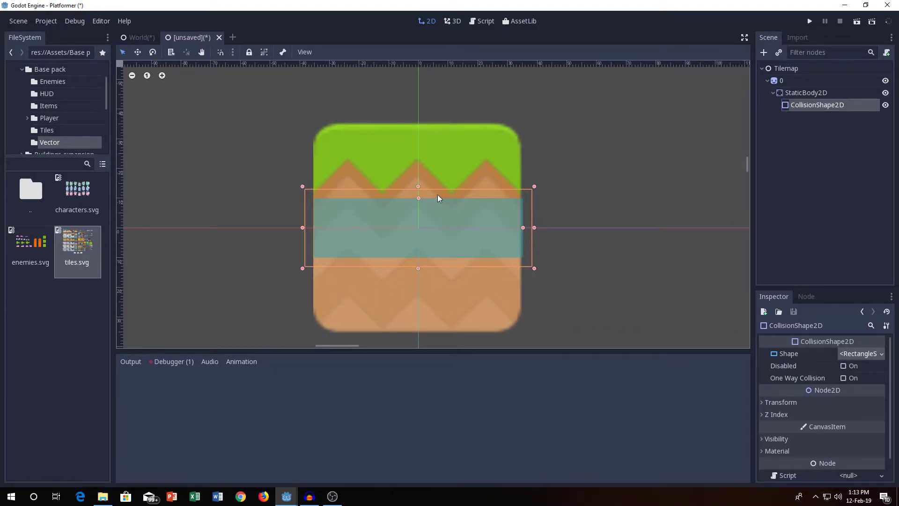
{"action": "left_click_drag", "start_coordinate": [418, 198], "coordinate": [421, 125]}
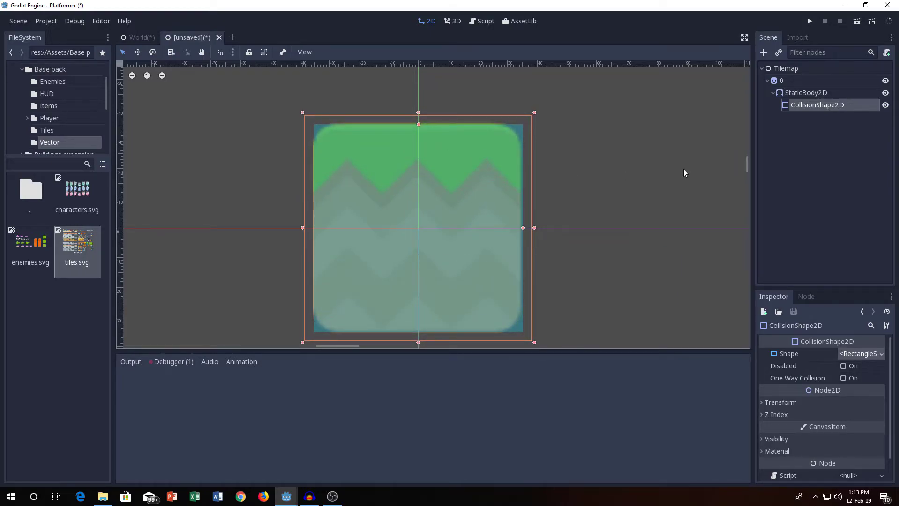
{"action": "left_click", "coordinate": [783, 80]}
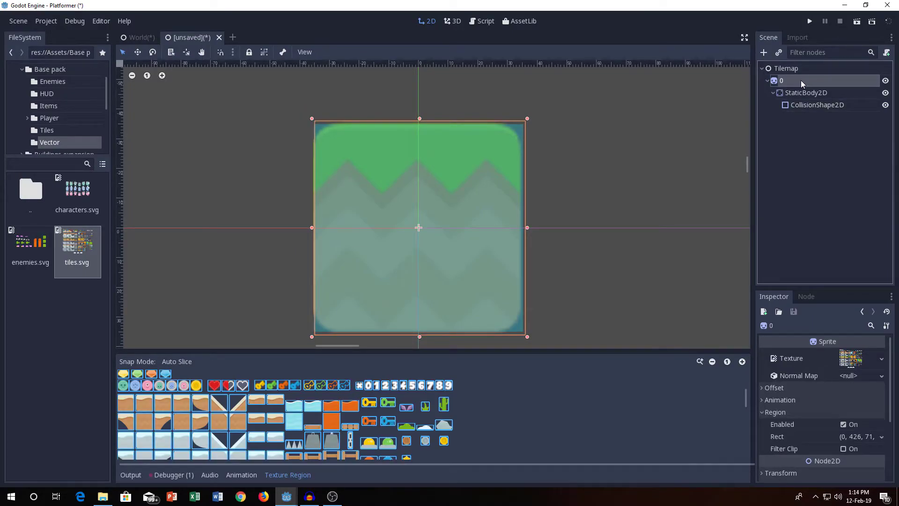
- Group node 0 so its children move together with the tile
{"action": "left_click", "coordinate": [780, 68]}
{"action": "left_click", "coordinate": [784, 81]}
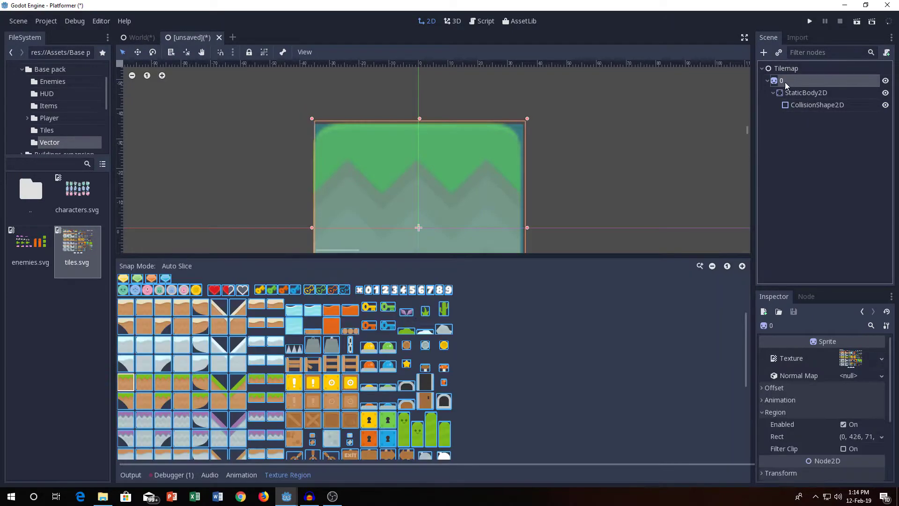
{"action": "left_click", "coordinate": [264, 52]}
{"action": "middle_click_drag", "start_coordinate": [439, 143], "coordinate": [347, 167]}
{"action": "scroll", "coordinate": [310, 113], "scroll_direction": "down", "scroll_amount": 3}
{"action": "scroll", "coordinate": [435, 163], "scroll_direction": "down", "scroll_amount": 2}
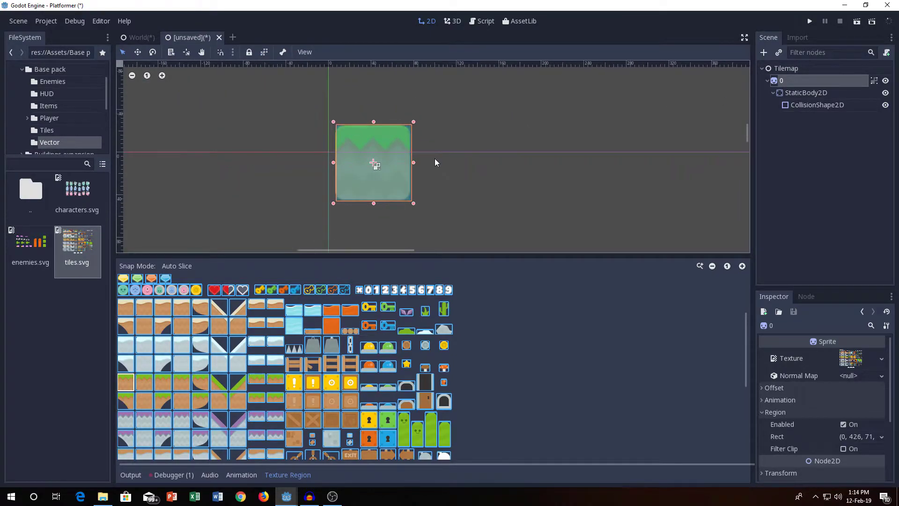
{"action": "scroll", "coordinate": [435, 162], "scroll_direction": "down", "scroll_amount": 2}
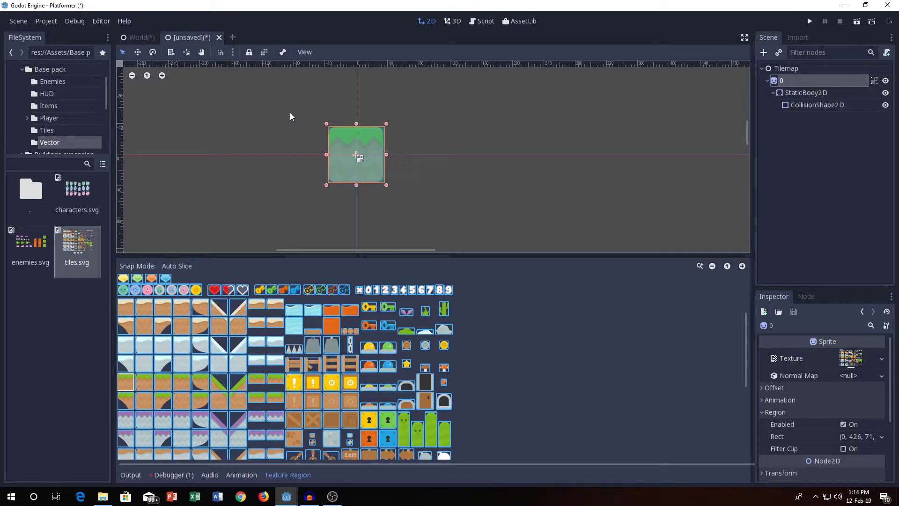
- Enable snapping, move the grass tile down-right off the origin, and duplicate it
{"action": "left_click", "coordinate": [220, 52]}
{"action": "middle_click_drag", "start_coordinate": [358, 156], "coordinate": [297, 129]}
{"action": "left_click_drag", "start_coordinate": [294, 125], "coordinate": [439, 154]}
{"action": "key", "text": "ctrl+d"}
{"action": "key", "text": "ctrl+d"}
- Switch tile 2 to the third grass tile and place a duplicate beside it
{"action": "left_click", "coordinate": [379, 151]}
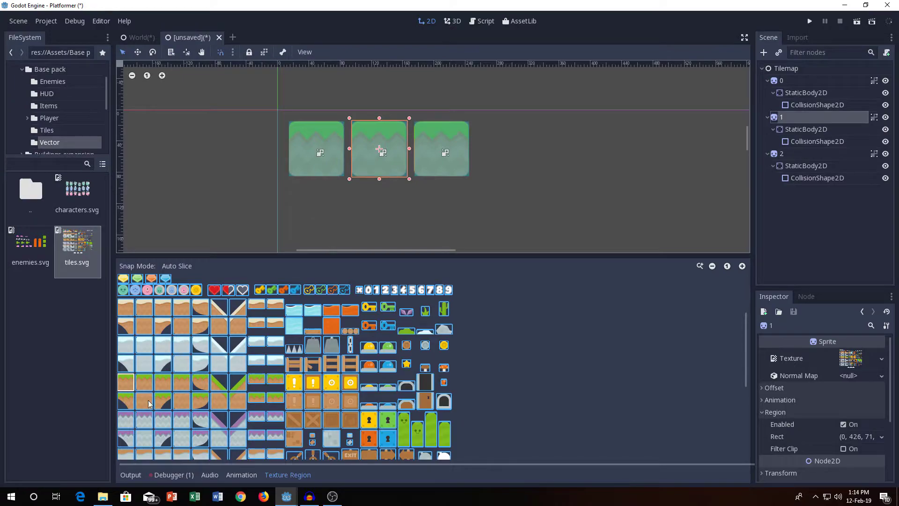
{"action": "left_click", "coordinate": [454, 151]}
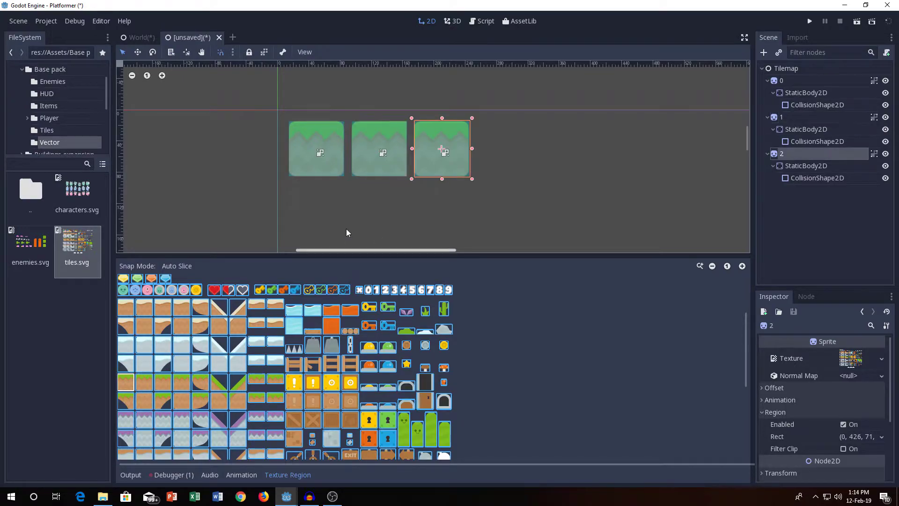
{"action": "left_click", "coordinate": [163, 381]}
{"action": "middle_click_drag", "start_coordinate": [485, 181], "coordinate": [431, 178]}
{"action": "key", "text": "ctrl+d"}
{"action": "left_click_drag", "start_coordinate": [399, 156], "coordinate": [465, 159]}
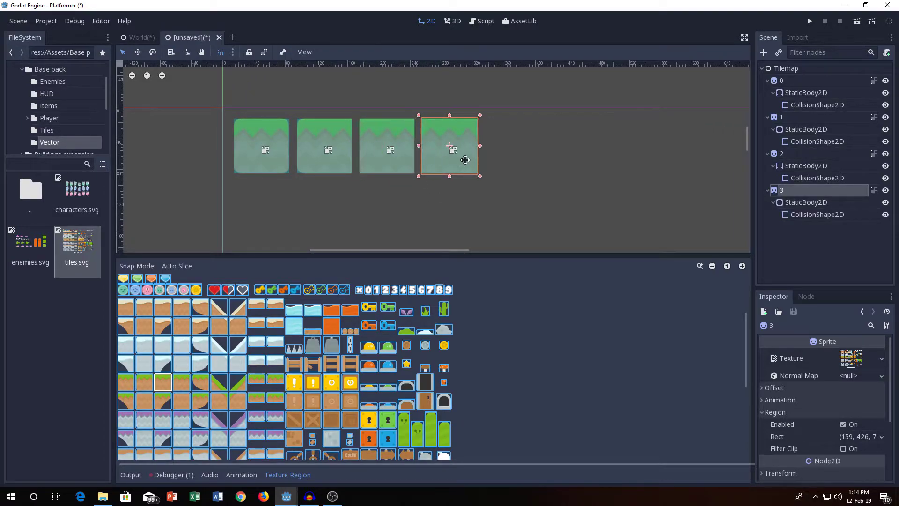
{"action": "left_click", "coordinate": [449, 192]}
{"action": "middle_click_drag", "start_coordinate": [448, 192], "coordinate": [477, 179]}
{"action": "scroll", "coordinate": [263, 379], "scroll_direction": "down", "scroll_amount": 2}
{"action": "scroll", "coordinate": [264, 379], "scroll_direction": "up", "scroll_amount": 2}
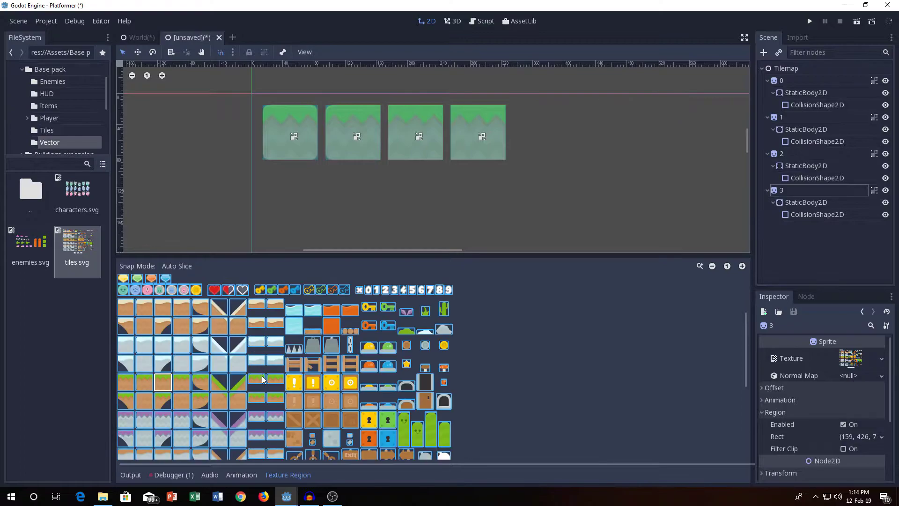
- Switch tile 3 to the next grass tile and place its duplicate below the row
{"action": "left_click", "coordinate": [483, 141]}
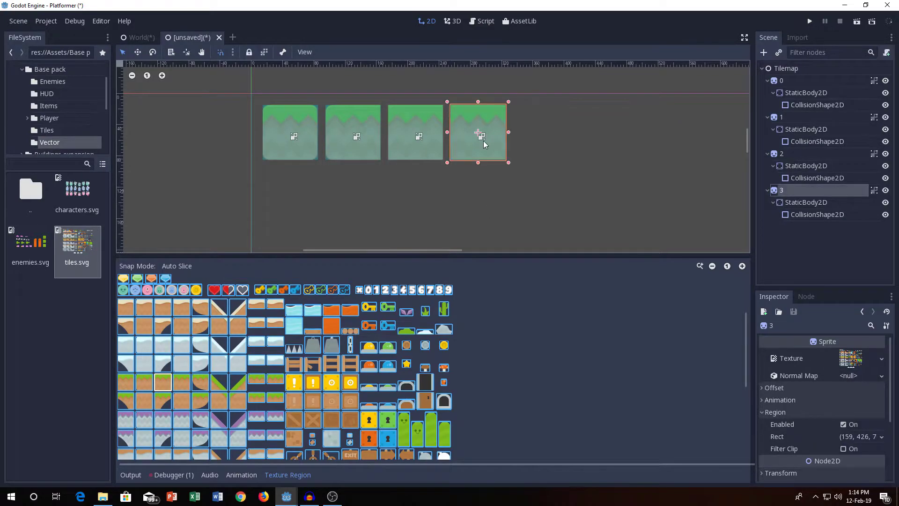
{"action": "left_click", "coordinate": [180, 382]}
{"action": "middle_click_drag", "start_coordinate": [507, 206], "coordinate": [514, 142]}
{"action": "key", "text": "ctrl+d"}
{"action": "left_click_drag", "start_coordinate": [510, 108], "coordinate": [322, 185]}
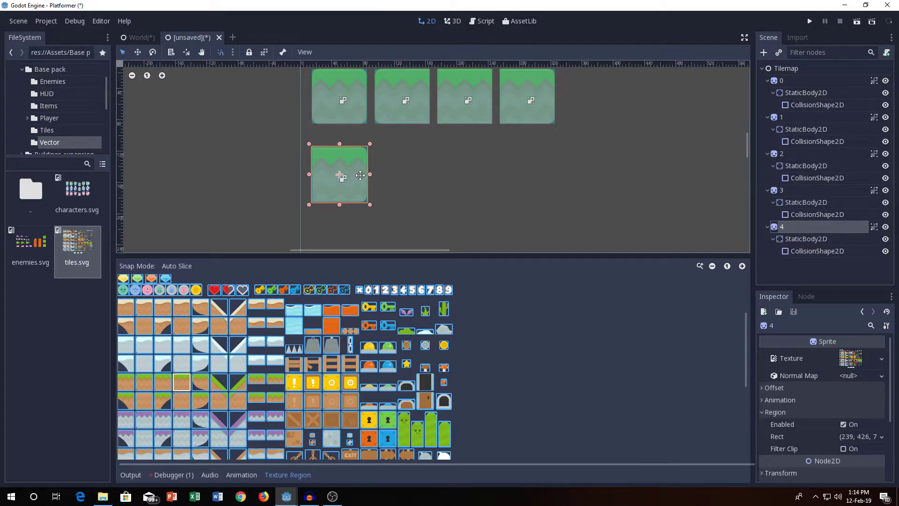
- Give the lower-left tile the curved grass edge and place a duplicate beside it
{"action": "left_click", "coordinate": [203, 388]}
{"action": "key", "text": "ctrl+d"}
{"action": "left_click_drag", "start_coordinate": [355, 180], "coordinate": [427, 187], "text": "ctrl"}
{"action": "key", "text": "ctrl+z"}
{"action": "left_click_drag", "start_coordinate": [341, 176], "coordinate": [406, 175]}
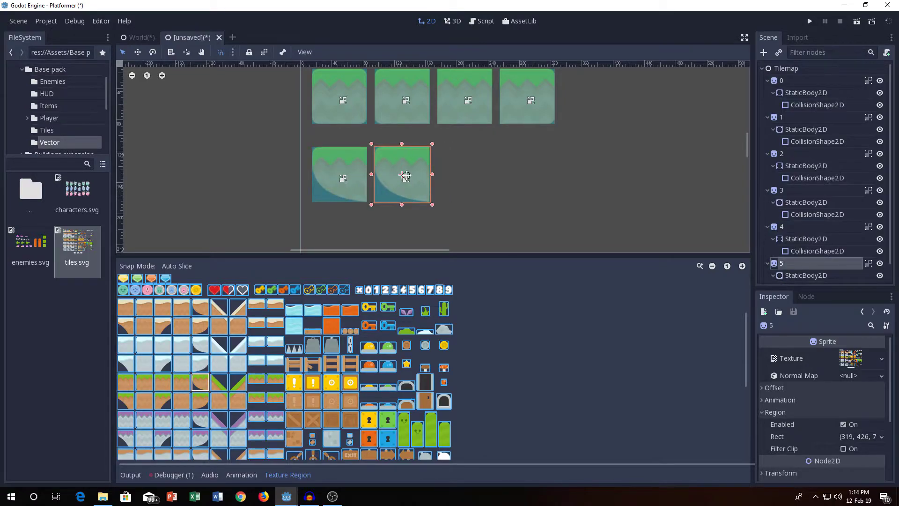
- Make the next tiles two opposite diagonal grass slopes and close the gaps in the row
{"action": "left_click", "coordinate": [219, 382]}
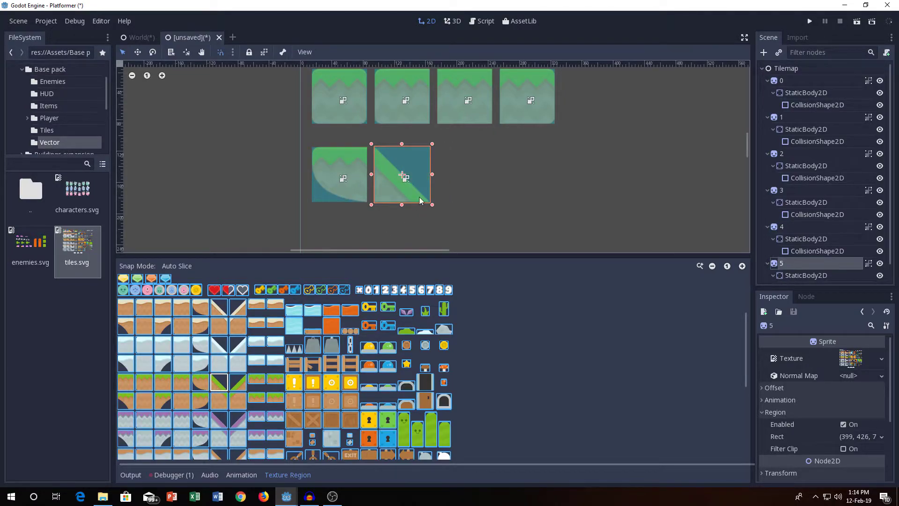
{"action": "key", "text": "ctrl+d"}
{"action": "left_click_drag", "start_coordinate": [411, 182], "coordinate": [490, 183]}
{"action": "left_click", "coordinate": [244, 381]}
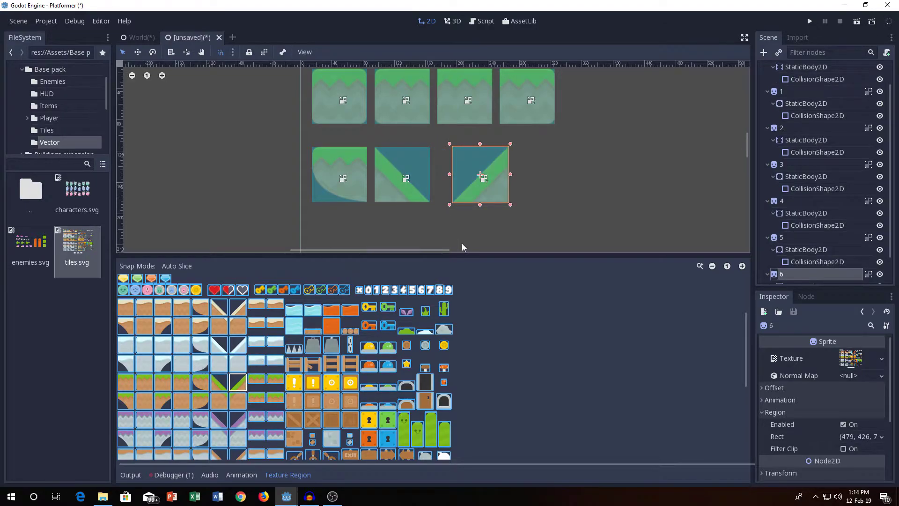
{"action": "key", "text": "ctrl+d"}
{"action": "left_click_drag", "start_coordinate": [493, 181], "coordinate": [556, 181]}
{"action": "left_click_drag", "start_coordinate": [460, 191], "coordinate": [441, 189]}
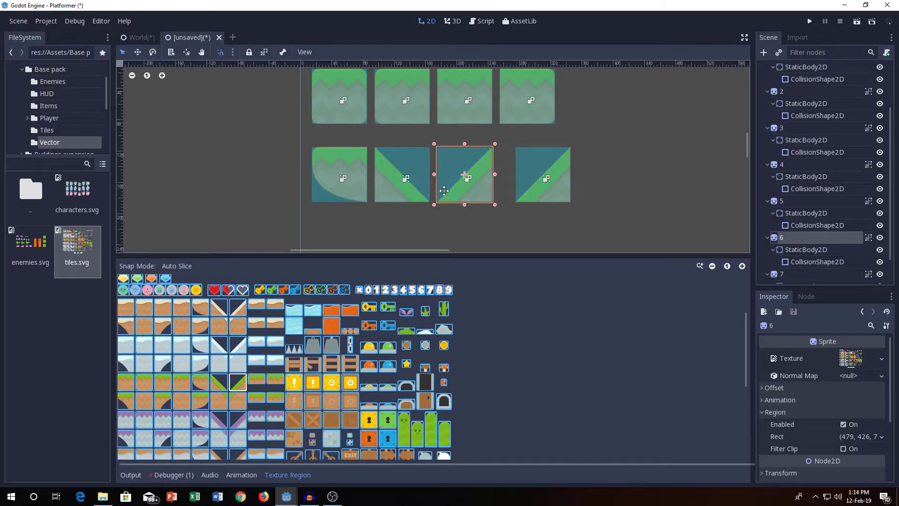
{"action": "left_click_drag", "start_coordinate": [546, 187], "coordinate": [531, 188]}
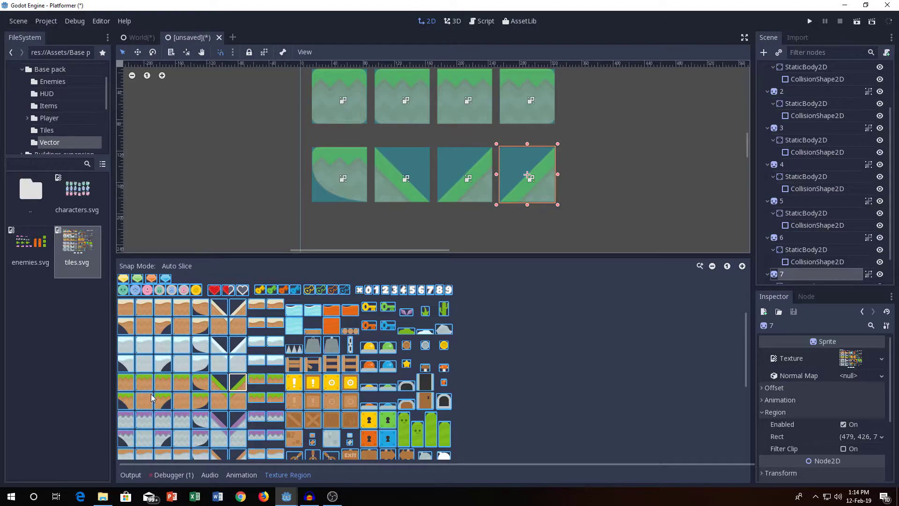
- Give the last row tile the rounded grass corner and place a copy beneath the row
{"action": "left_click", "coordinate": [198, 403]}
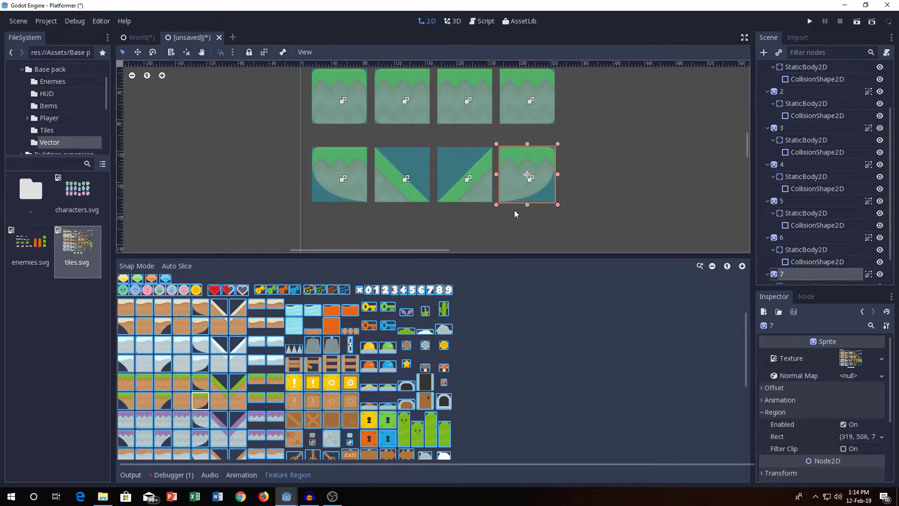
{"action": "scroll", "coordinate": [464, 178], "scroll_direction": "down", "scroll_amount": 5}
{"action": "scroll", "coordinate": [463, 178], "scroll_direction": "down", "scroll_amount": 1}
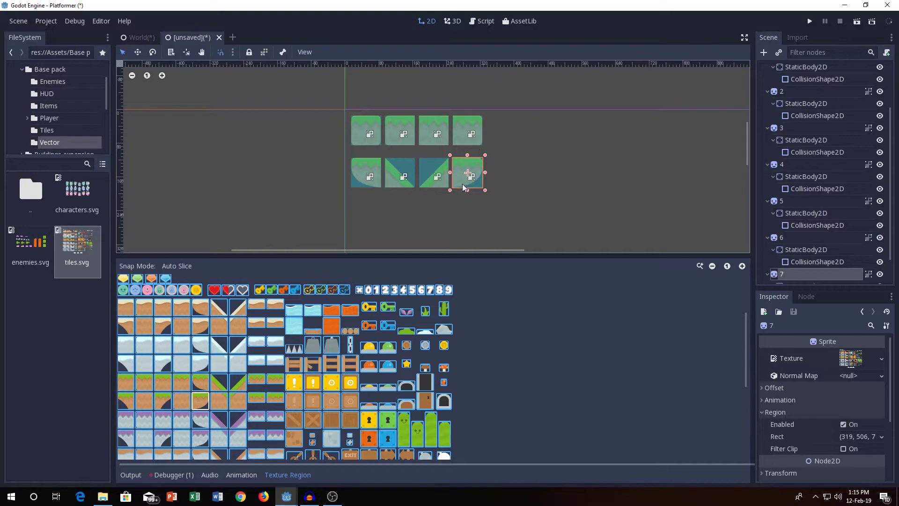
{"action": "left_click", "coordinate": [185, 402]}
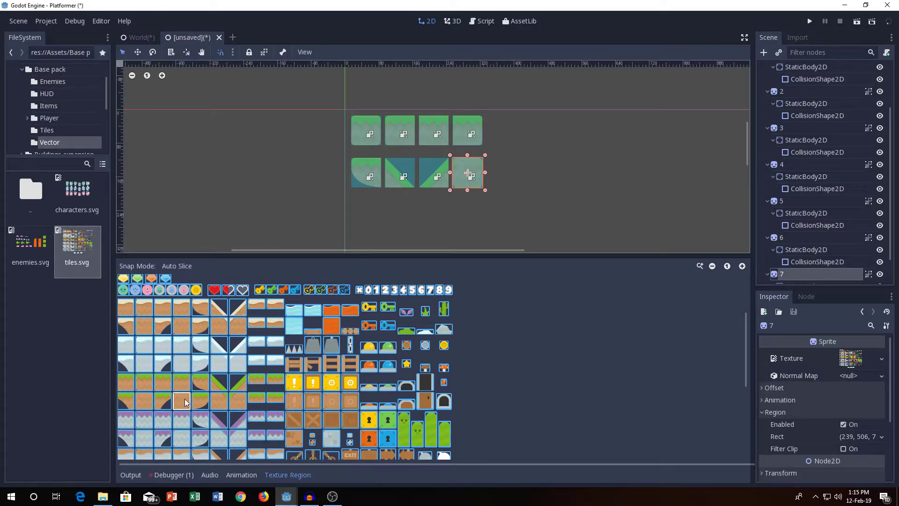
{"action": "left_click", "coordinate": [201, 402]}
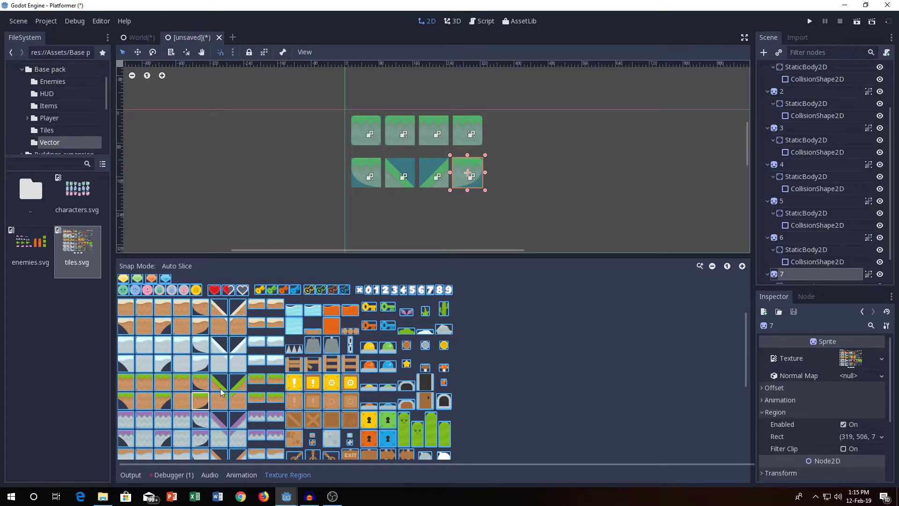
{"action": "key", "text": "ctrl+d"}
{"action": "left_click_drag", "start_coordinate": [473, 185], "coordinate": [373, 218]}
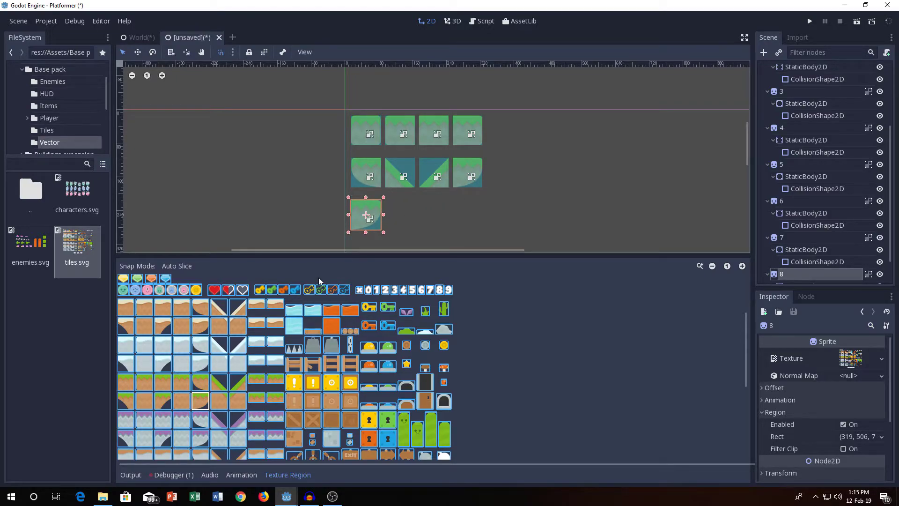
- Give the ninth tile the plain dirt texture starting at region (239, 506)
{"action": "left_click", "coordinate": [182, 401]}
{"action": "left_click", "coordinate": [554, 182]}
{"action": "middle_click_drag", "start_coordinate": [520, 192], "coordinate": [463, 176]}
- Save the tile scene as NewTileset
{"action": "key", "text": "ctrl+s"}
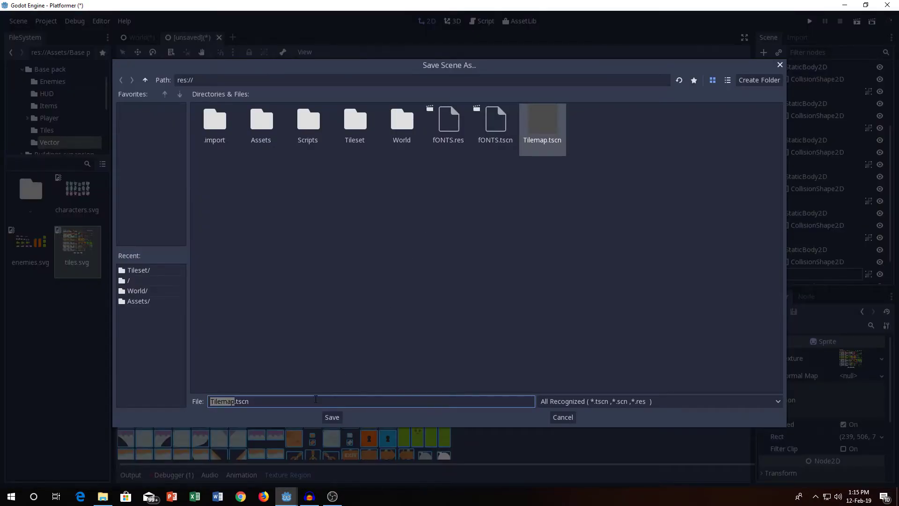
{"action": "type", "text": "NewTileset"}
{"action": "key", "text": "Return"}
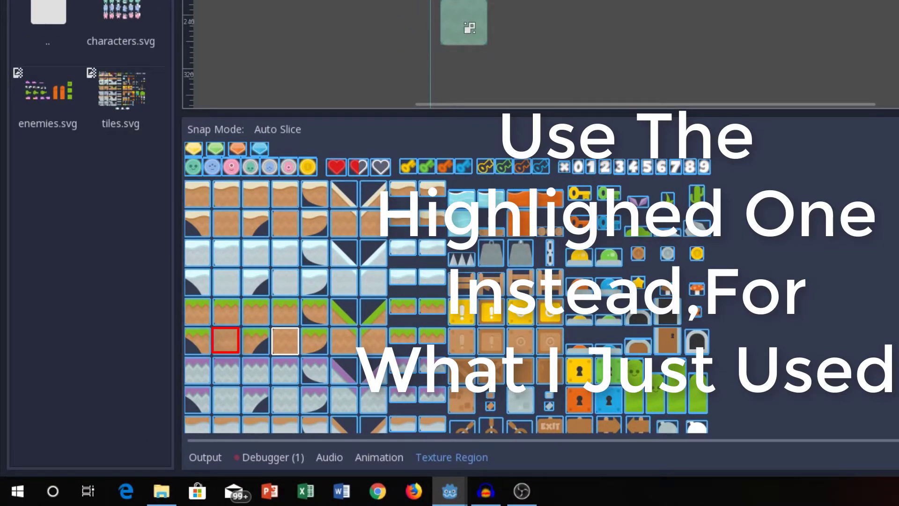
- Convert the tile scene to a TileSet saved as NewTiles.tres in the Tileset folder
{"action": "left_click", "coordinate": [18, 21]}
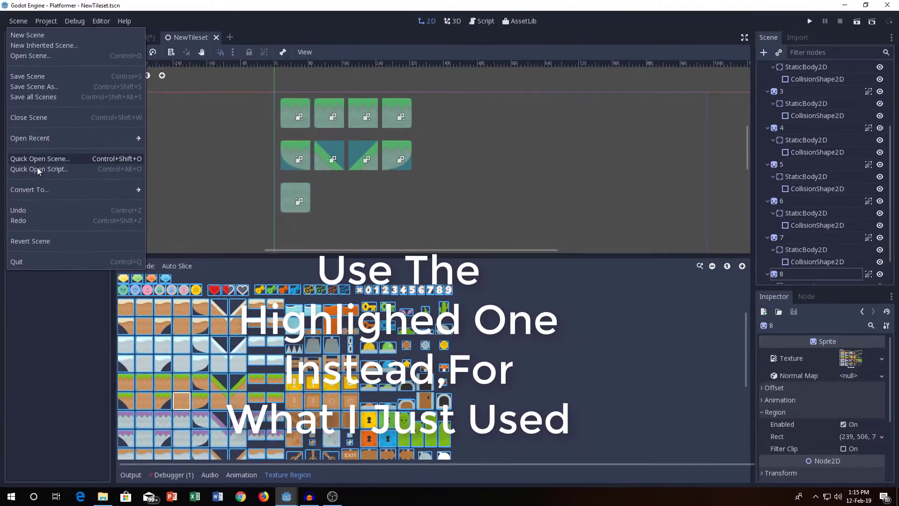
{"action": "mouse_move", "coordinate": [31, 188]}
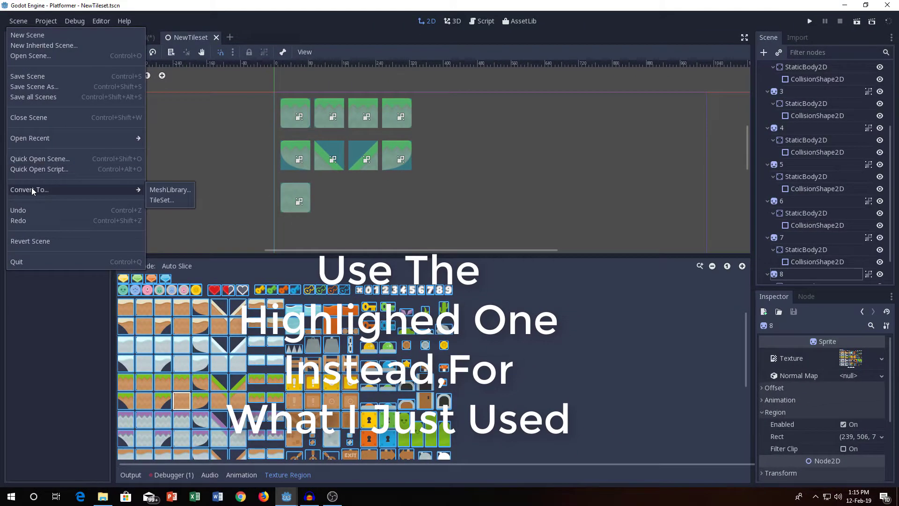
{"action": "left_click", "coordinate": [158, 202]}
{"action": "left_click_drag", "start_coordinate": [247, 381], "coordinate": [19, 380]}
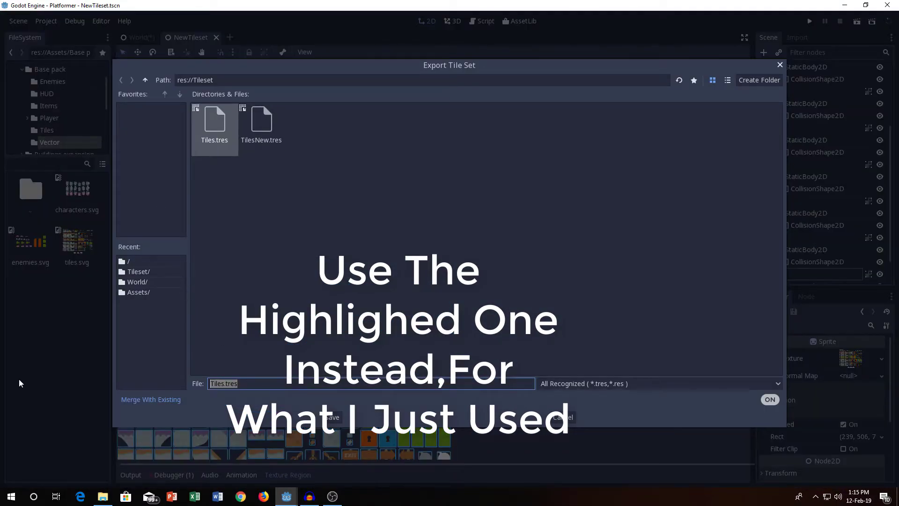
{"action": "key", "text": "BackSpace"}
{"action": "type", "text": "NewTiles"}
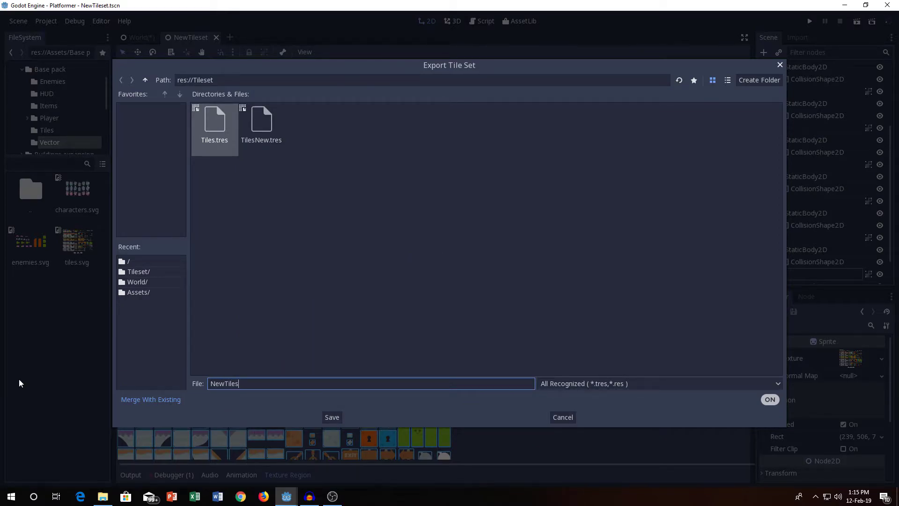
{"action": "type", "text": ".tres"}
{"action": "left_click", "coordinate": [329, 417]}
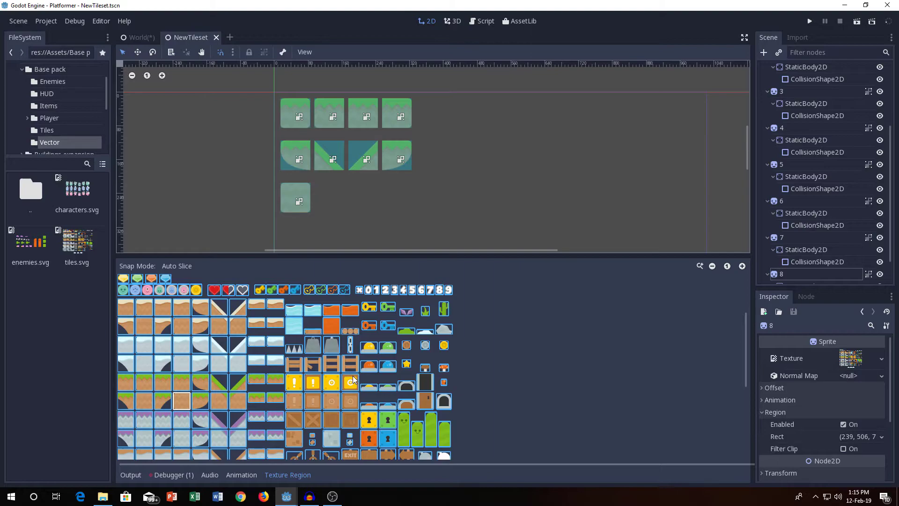
- In the World scene, add a TileMap child node under the TileSet node
{"action": "left_click", "coordinate": [138, 37]}
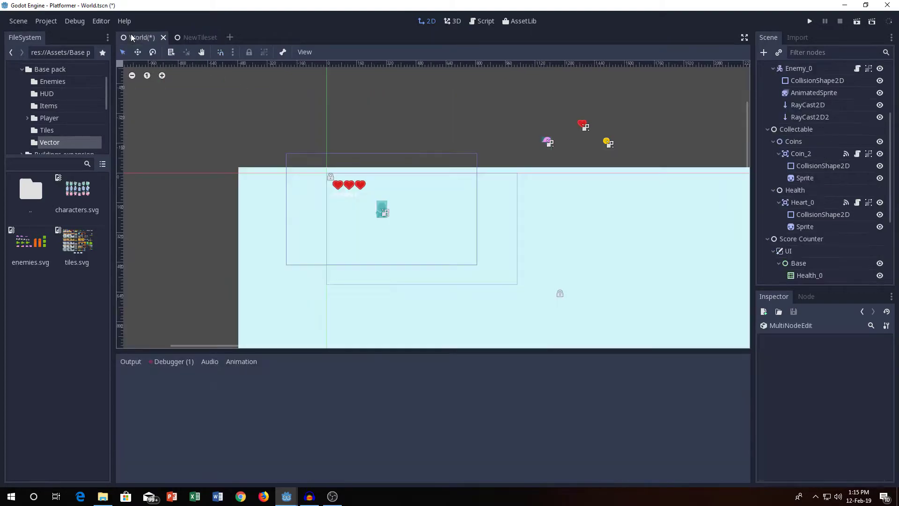
{"action": "middle_click_drag", "start_coordinate": [431, 248], "coordinate": [349, 249]}
{"action": "scroll", "coordinate": [341, 245], "scroll_direction": "up", "scroll_amount": 6}
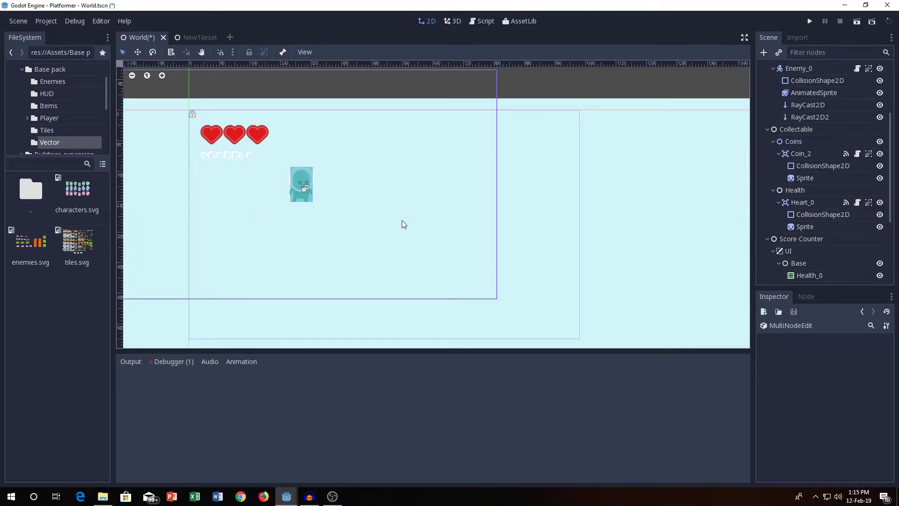
{"action": "scroll", "coordinate": [829, 192], "scroll_direction": "down", "scroll_amount": 5}
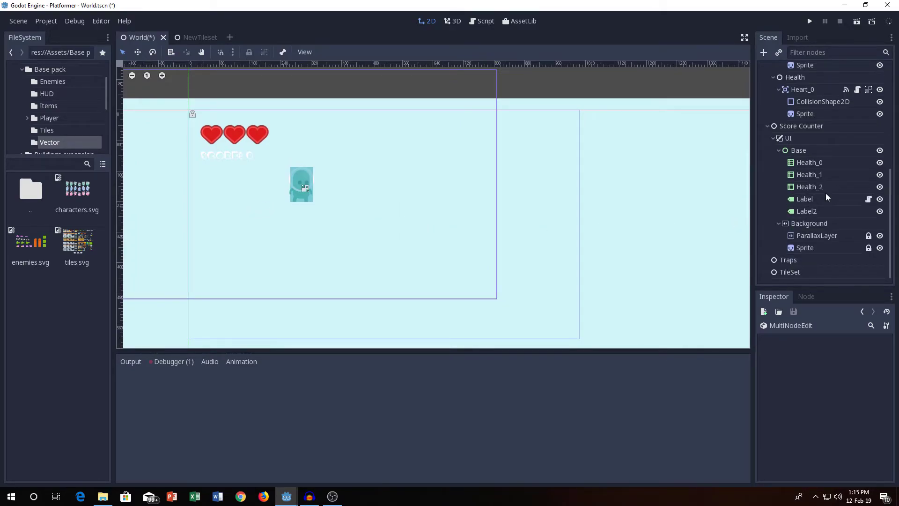
{"action": "left_click", "coordinate": [785, 274]}
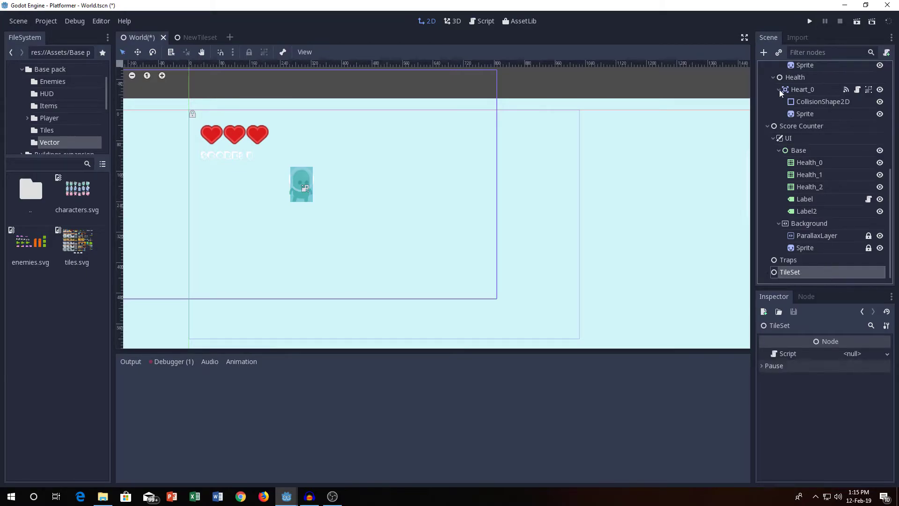
{"action": "left_click", "coordinate": [764, 52]}
{"action": "type", "text": "Tilem"}
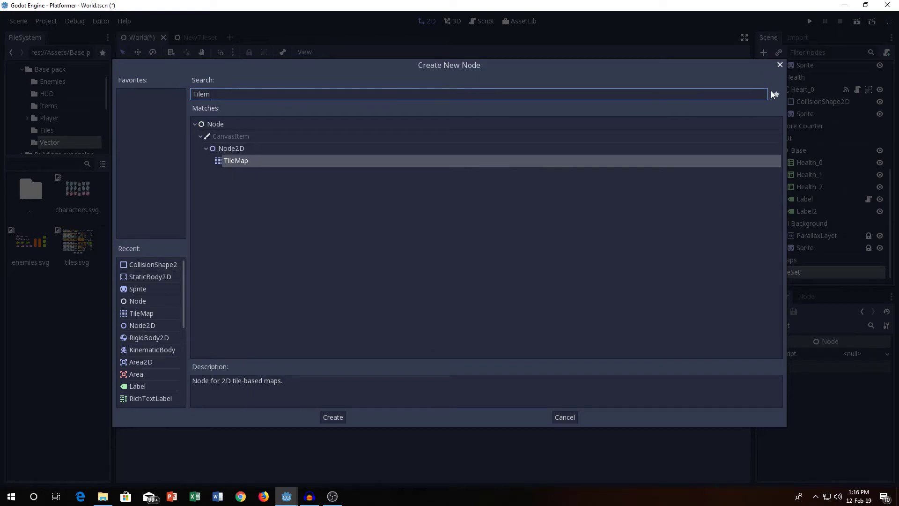
{"action": "key", "text": "Return"}
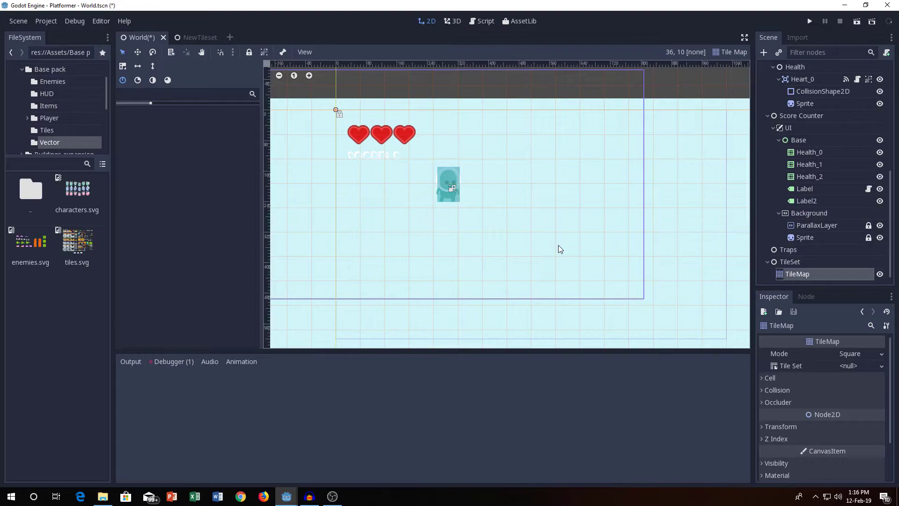
- Choose Load from the TileMap's Tile Set <null> dropdown in the Inspector
{"action": "middle_click_drag", "start_coordinate": [573, 264], "coordinate": [439, 235]}
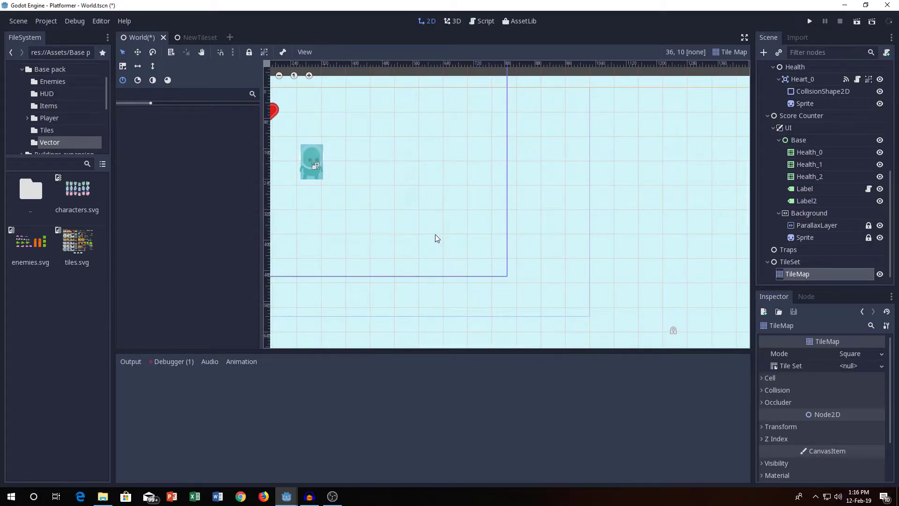
{"action": "left_click", "coordinate": [808, 273]}
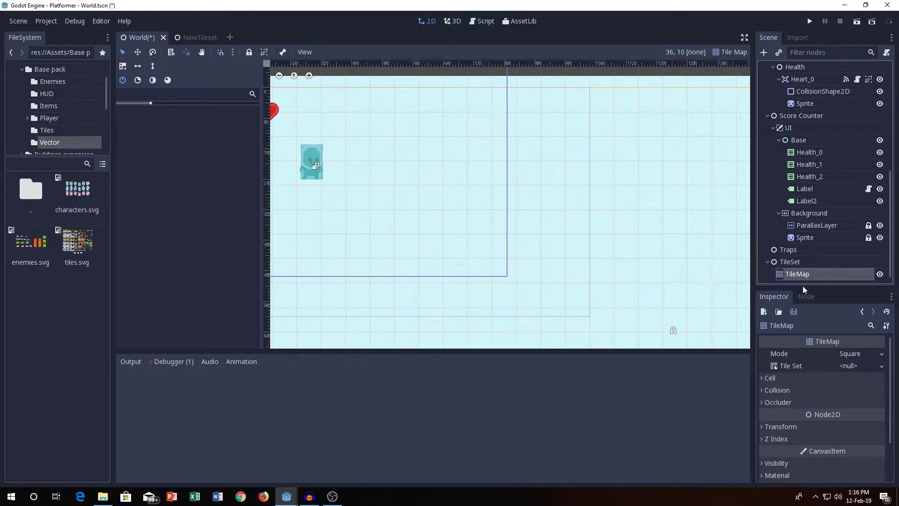
{"action": "left_click", "coordinate": [780, 366]}
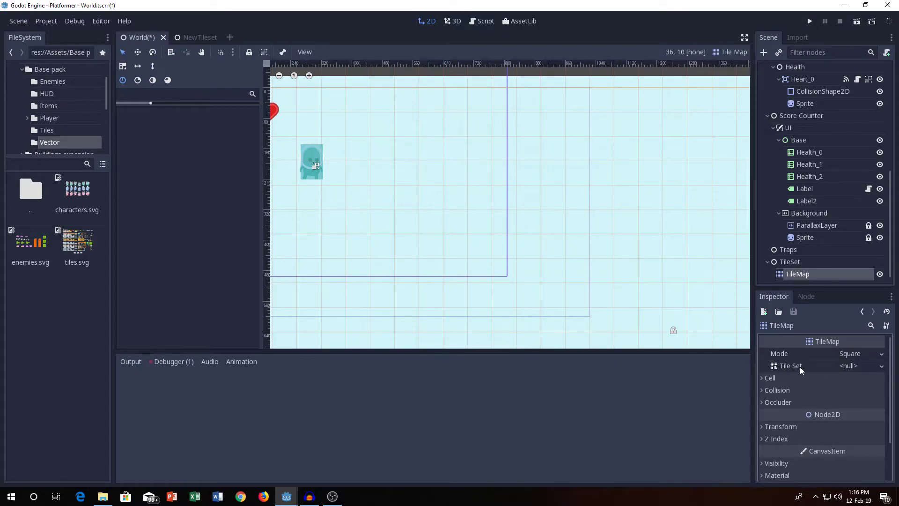
{"action": "left_click", "coordinate": [864, 364]}
{"action": "left_click", "coordinate": [855, 399]}
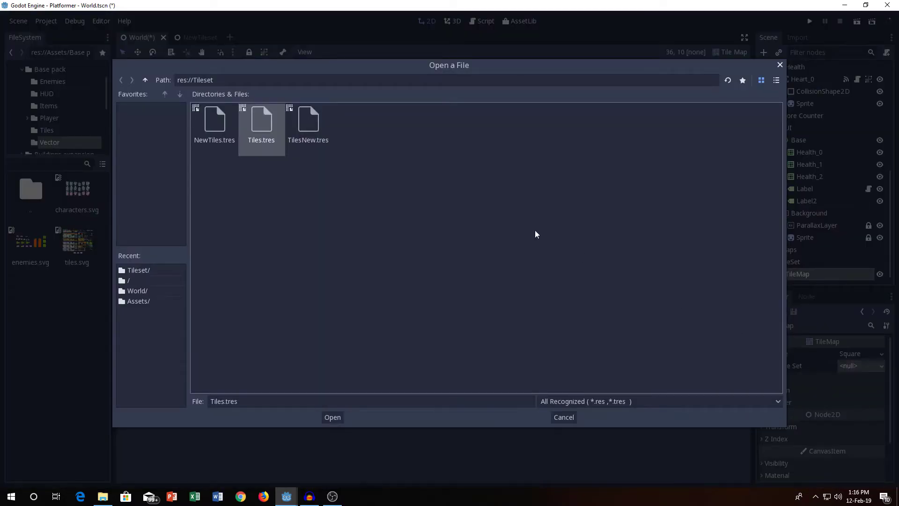
- Load NewTiles.tres as the tile set and paint a single grass tile 1
{"action": "double_click", "coordinate": [219, 122]}
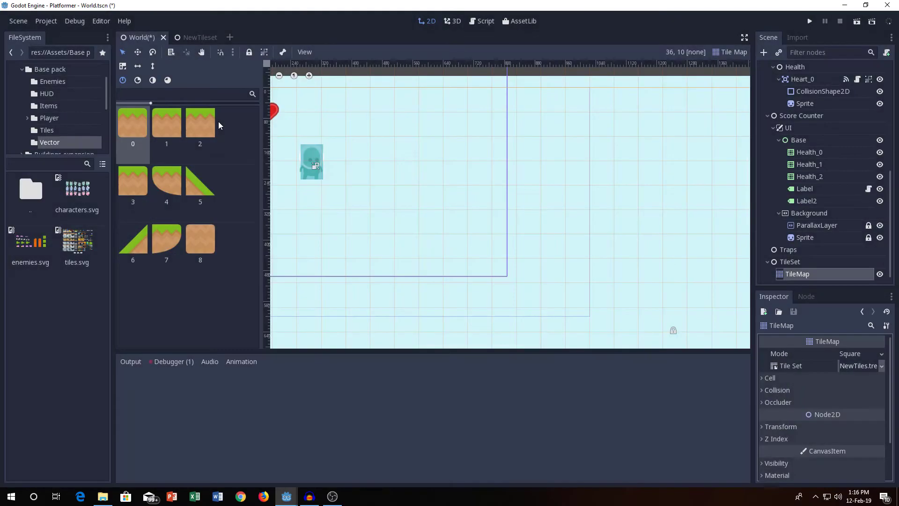
{"action": "middle_click_drag", "start_coordinate": [369, 203], "coordinate": [563, 203]}
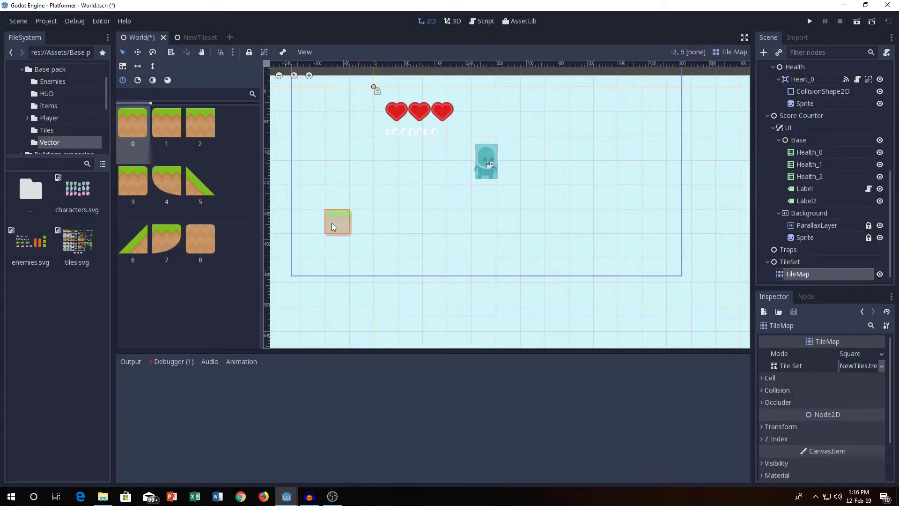
{"action": "left_click", "coordinate": [175, 130]}
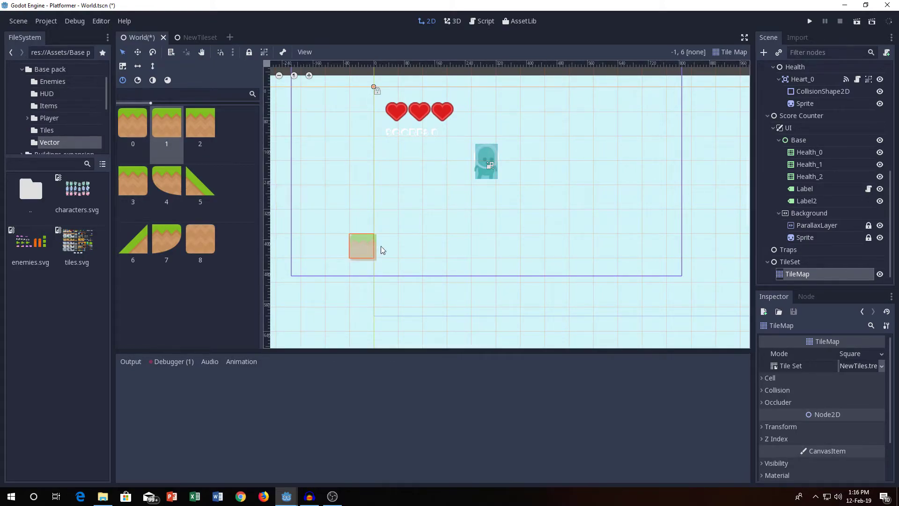
{"action": "left_click", "coordinate": [361, 227]}
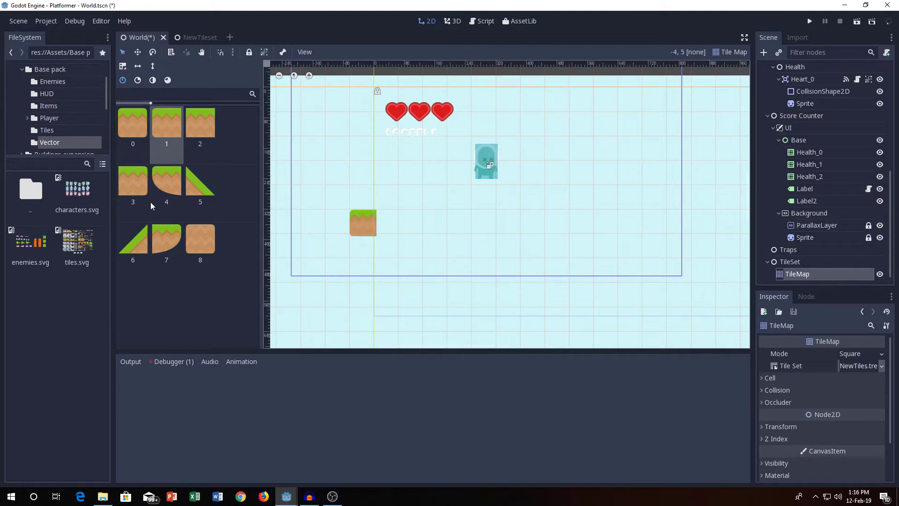
- Paint a long row of grass tile 2 as the ground strip
{"action": "left_click", "coordinate": [200, 124]}
{"action": "left_click_drag", "start_coordinate": [392, 226], "coordinate": [634, 230]}
{"action": "scroll", "coordinate": [410, 240], "scroll_direction": "right", "scroll_amount": 5}
{"action": "left_click_drag", "start_coordinate": [462, 221], "coordinate": [633, 228]}
{"action": "scroll", "coordinate": [552, 234], "scroll_direction": "right", "scroll_amount": 2}
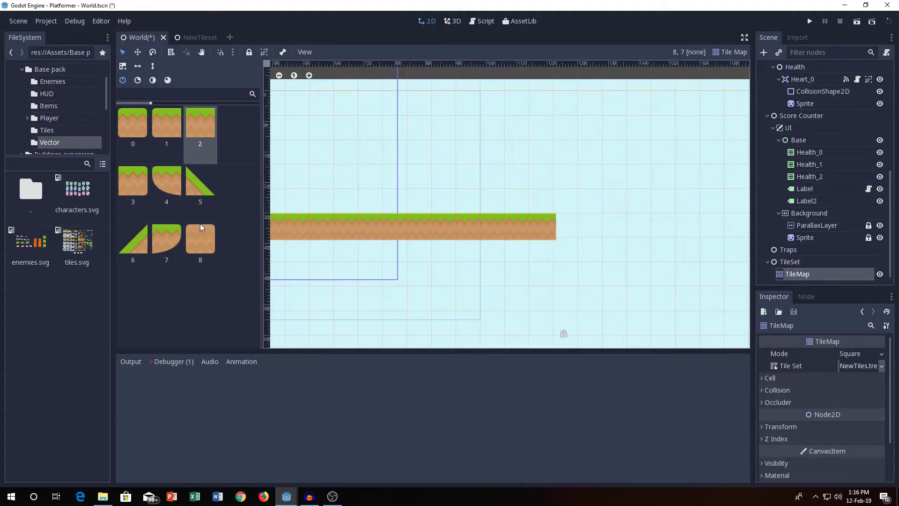
- Check the TileMap's cell settings and run the game to test the ground
{"action": "left_click", "coordinate": [764, 378]}
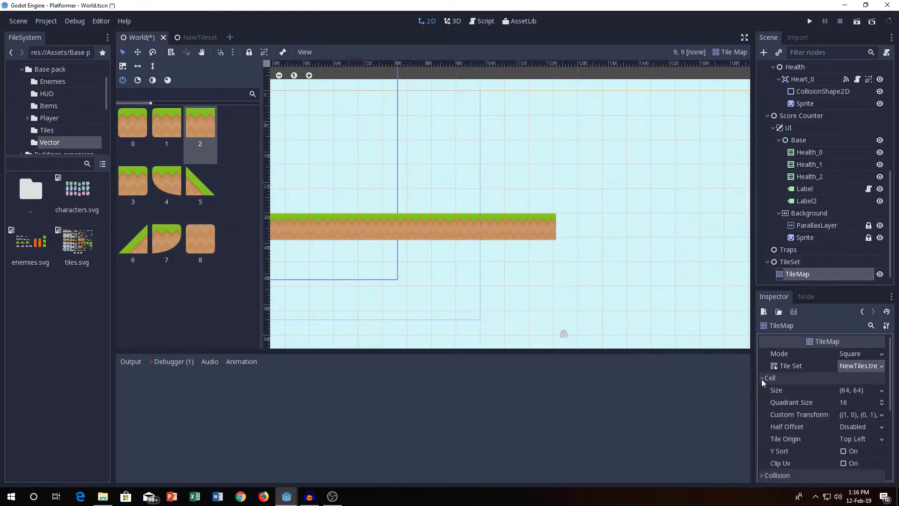
{"action": "scroll", "coordinate": [535, 246], "scroll_direction": "left", "scroll_amount": 6}
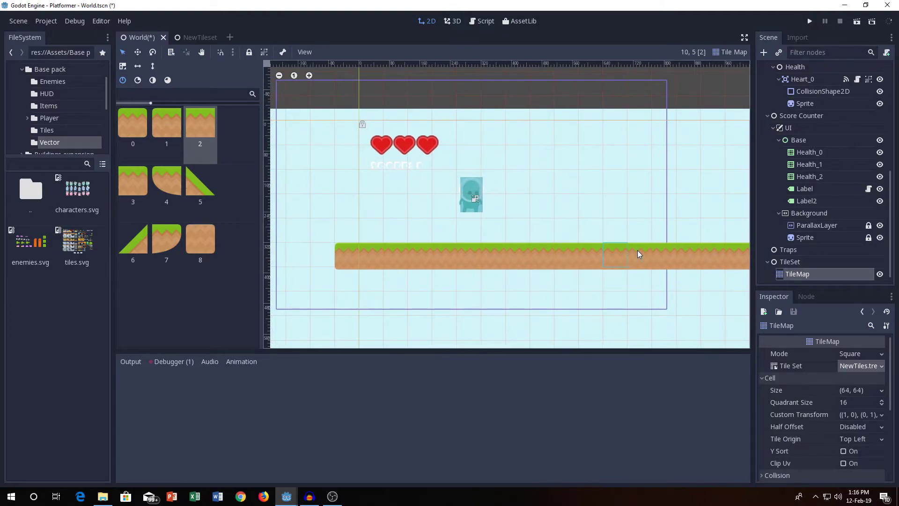
{"action": "scroll", "coordinate": [656, 239], "scroll_direction": "left", "scroll_amount": 2}
{"action": "scroll", "coordinate": [416, 226], "scroll_direction": "up", "scroll_amount": 5}
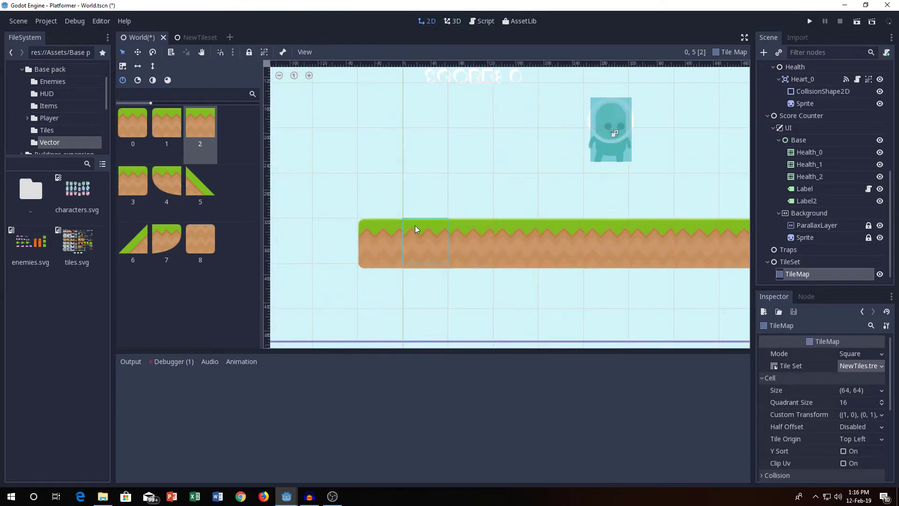
{"action": "scroll", "coordinate": [415, 226], "scroll_direction": "up", "scroll_amount": 3}
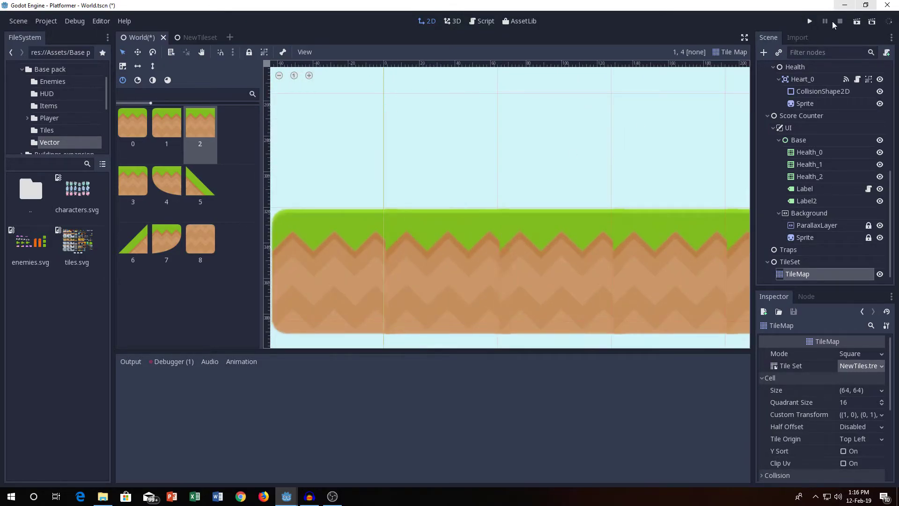
{"action": "left_click", "coordinate": [810, 22]}
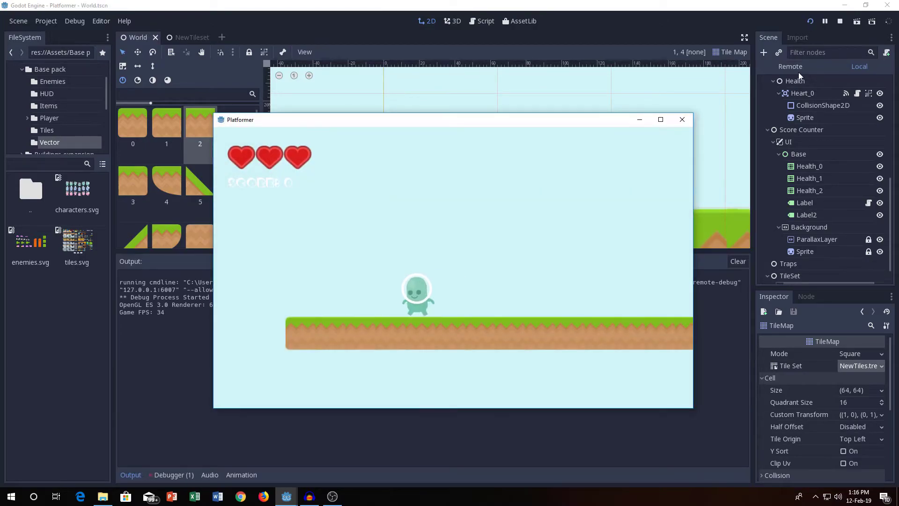
- Move the player left in the test run, then erase a stray tile at the row's end
{"action": "key", "text": "Left"}
{"action": "left_click", "coordinate": [682, 120]}
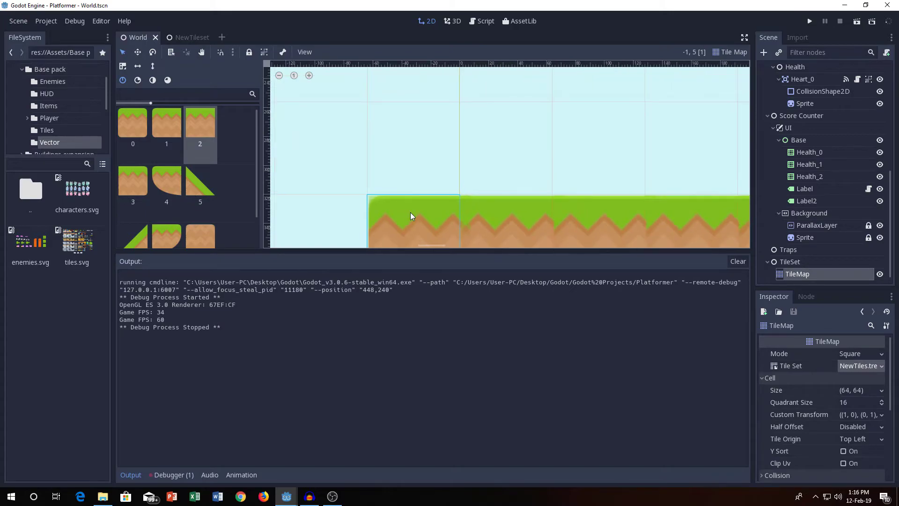
{"action": "middle_click_drag", "start_coordinate": [410, 212], "coordinate": [401, 144]}
{"action": "scroll", "coordinate": [402, 144], "scroll_direction": "down", "scroll_amount": 1}
{"action": "mouse_move", "coordinate": [424, 181]}
{"action": "right_mouse_down"}
{"action": "mouse_move", "coordinate": [362, 198]}
{"action": "mouse_move", "coordinate": [400, 182]}
{"action": "right_mouse_up"}
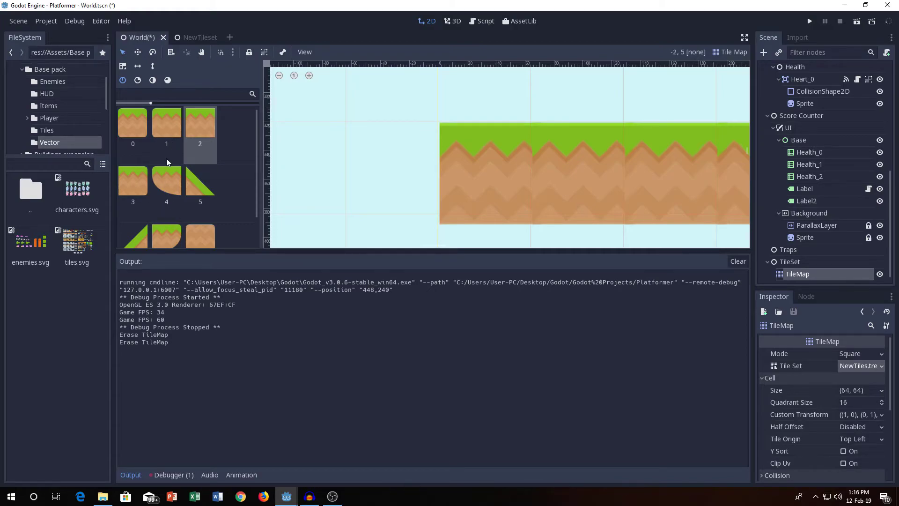
- Repaint the ground's left end with grass tile 1, fixing the misplaced tile at cell (0, 5)
{"action": "left_click", "coordinate": [166, 136]}
{"action": "left_click", "coordinate": [373, 155]}
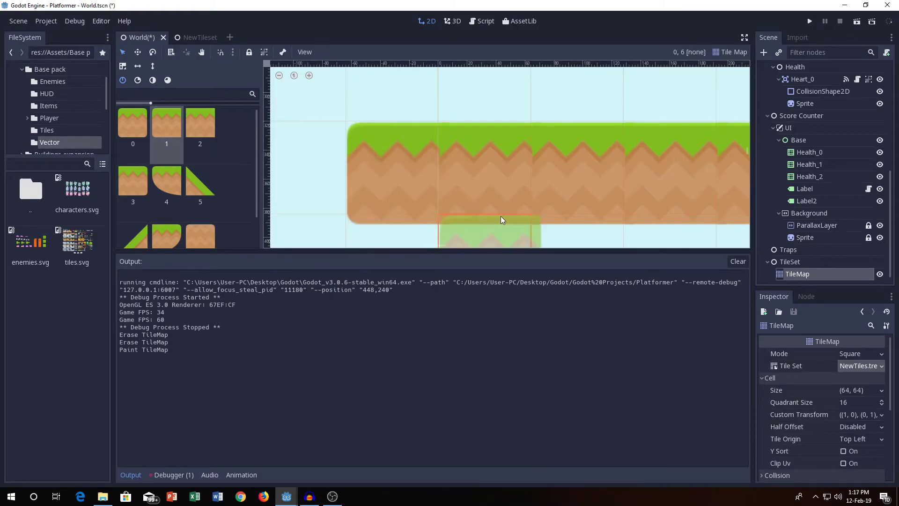
{"action": "middle_click_drag", "start_coordinate": [443, 204], "coordinate": [366, 193]}
{"action": "left_click", "coordinate": [404, 173]}
{"action": "right_click", "coordinate": [404, 173]}
{"action": "right_click", "coordinate": [401, 170]}
{"action": "right_click", "coordinate": [403, 172]}
{"action": "right_click", "coordinate": [396, 171]}
{"action": "right_click", "coordinate": [384, 169]}
{"action": "right_click", "coordinate": [385, 170]}
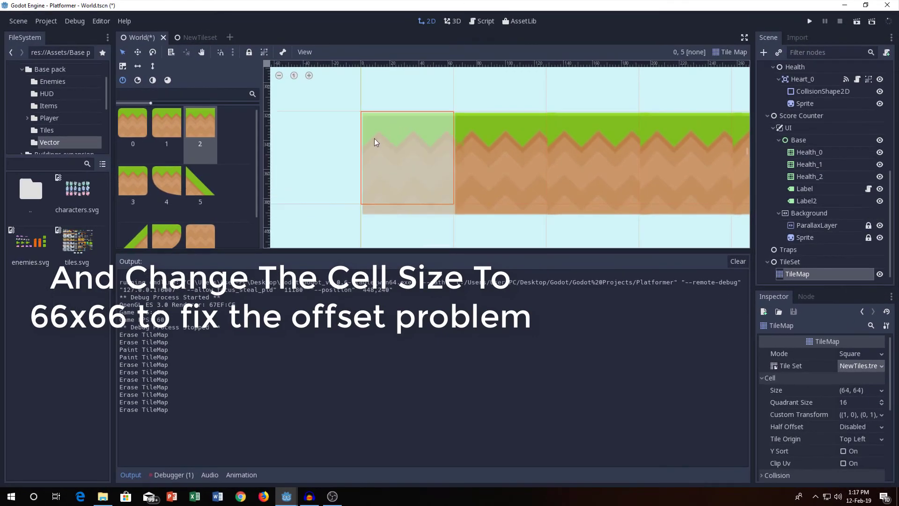
{"action": "left_click", "coordinate": [374, 138]}
- Erase the last ground tile at the row's right end
{"action": "scroll", "coordinate": [450, 140], "scroll_direction": "down", "scroll_amount": 5}
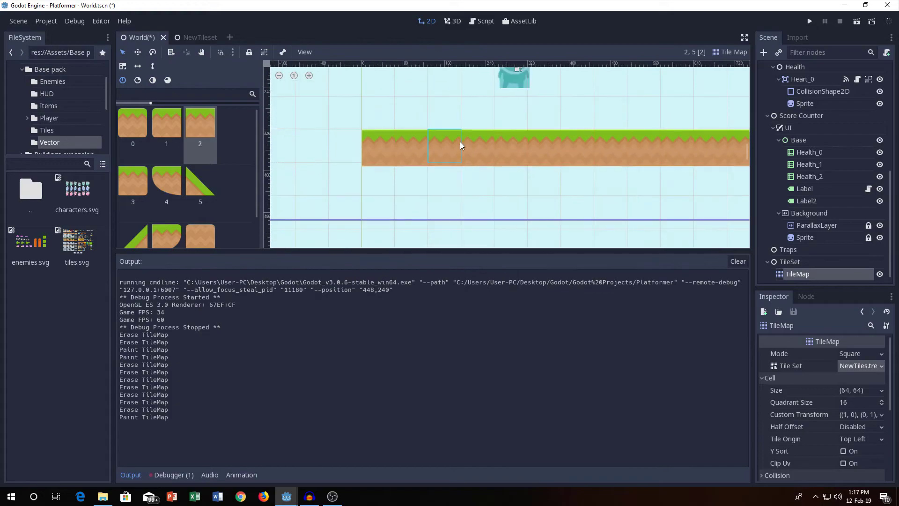
{"action": "scroll", "coordinate": [436, 159], "scroll_direction": "left", "scroll_amount": 3}
{"action": "scroll", "coordinate": [734, 178], "scroll_direction": "down", "scroll_amount": 1}
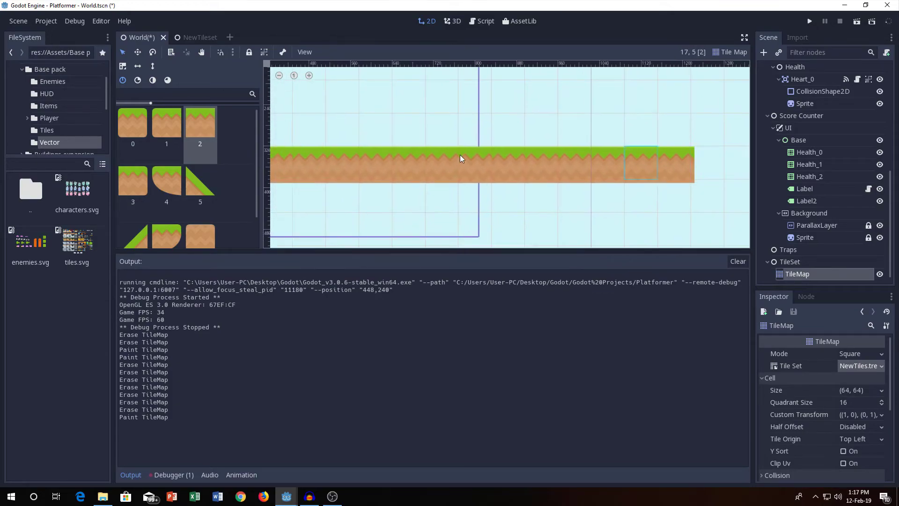
{"action": "right_click", "coordinate": [685, 175]}
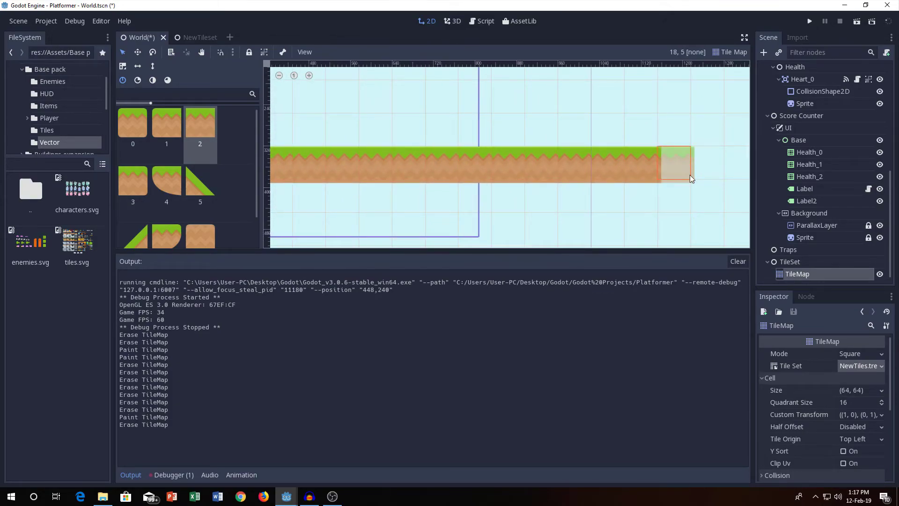
{"action": "scroll", "coordinate": [551, 161], "scroll_direction": "left", "scroll_amount": 4}
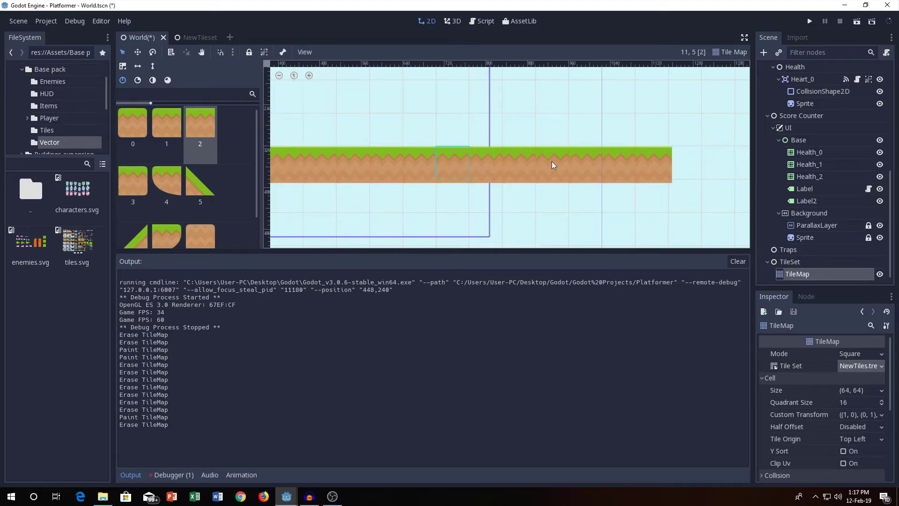
- Save the World scene and run the game to check the ground
{"action": "key", "text": "ctrl+s"}
{"action": "key", "text": "F5"}
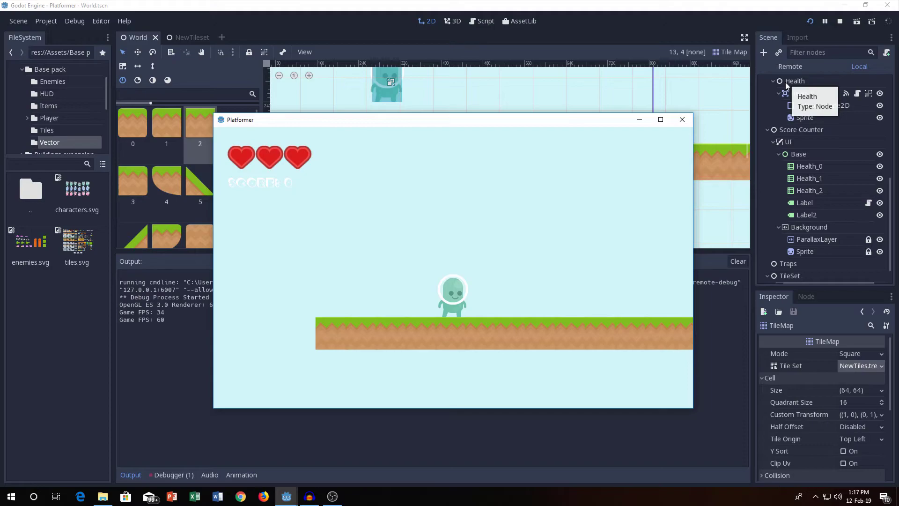
{"action": "left_click", "coordinate": [682, 120]}
{"action": "scroll", "coordinate": [470, 157], "scroll_direction": "left", "scroll_amount": 2}
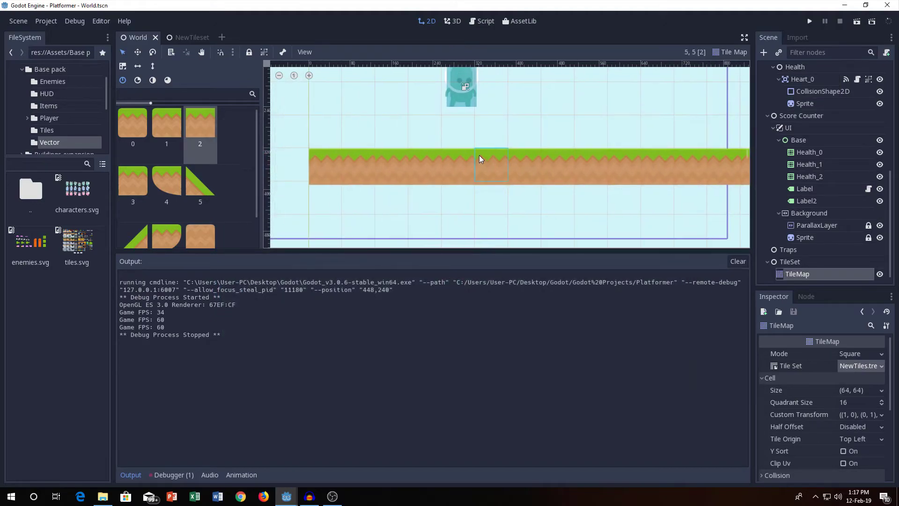
{"action": "left_click", "coordinate": [487, 26]}
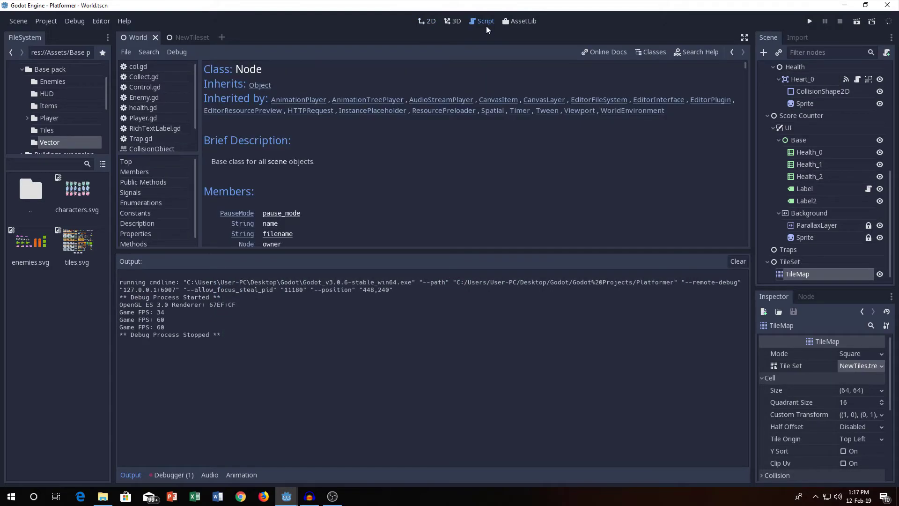
{"action": "left_click", "coordinate": [190, 38]}
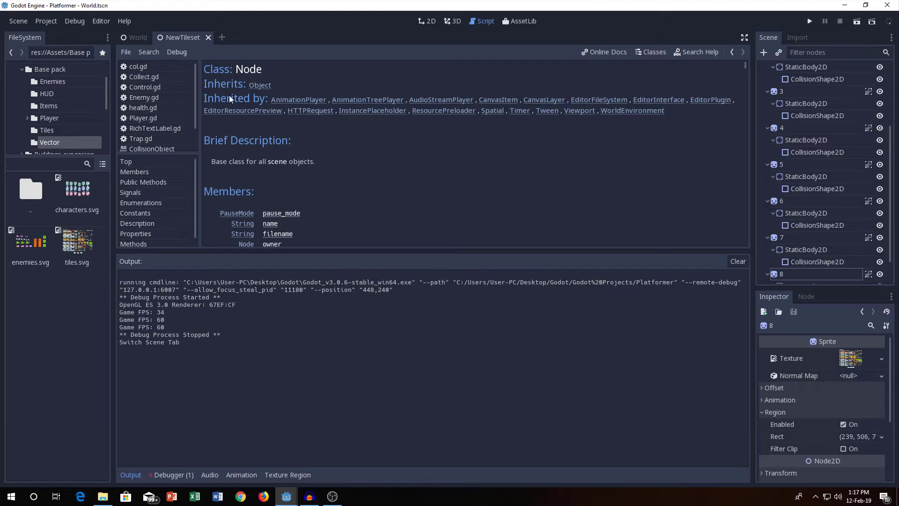
{"action": "left_click", "coordinate": [428, 21]}
{"action": "scroll", "coordinate": [347, 147], "scroll_direction": "up", "scroll_amount": 3}
{"action": "left_click", "coordinate": [341, 114]}
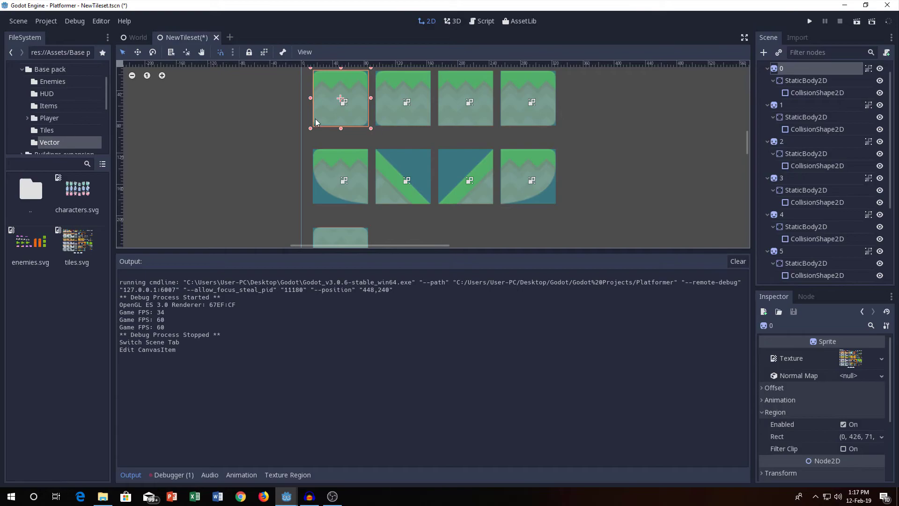
{"action": "middle_click_drag", "start_coordinate": [323, 123], "coordinate": [360, 151]}
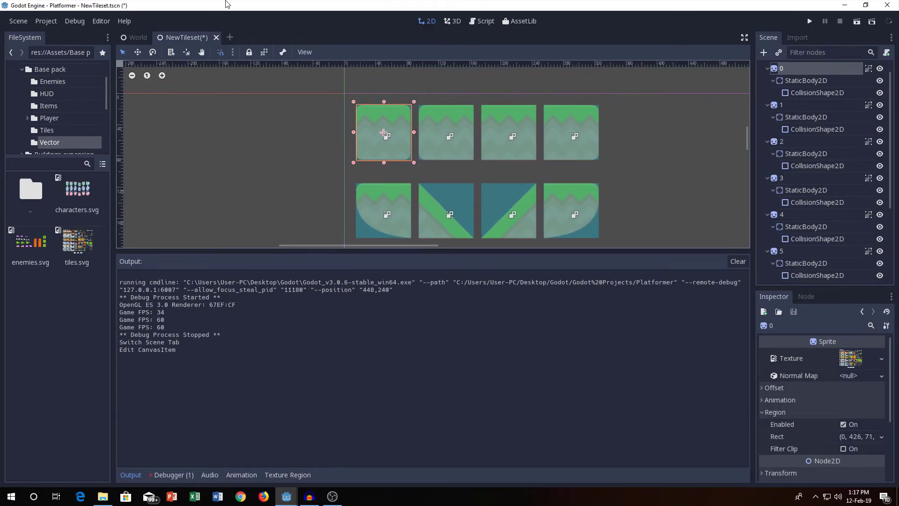